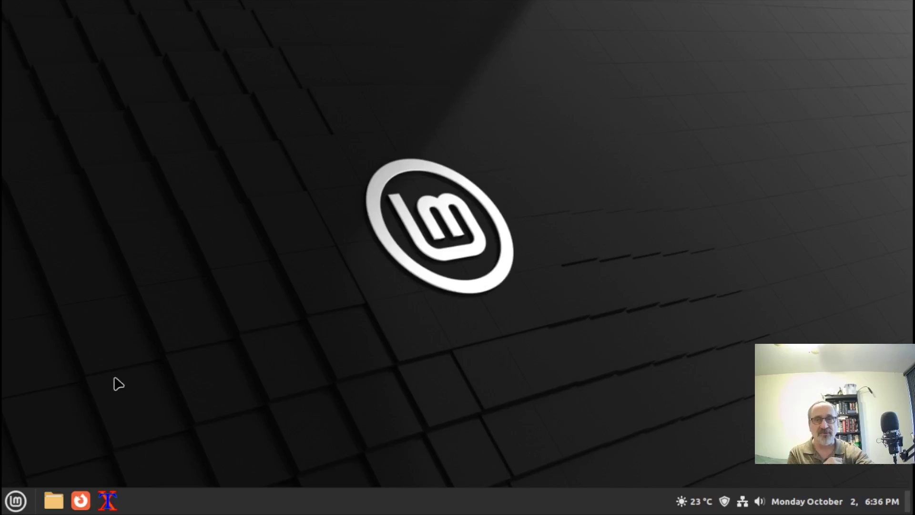
Launch Rhythmbox from the Menu's Sound & Video category, which drops the session to the login screen
left_click(19, 499)
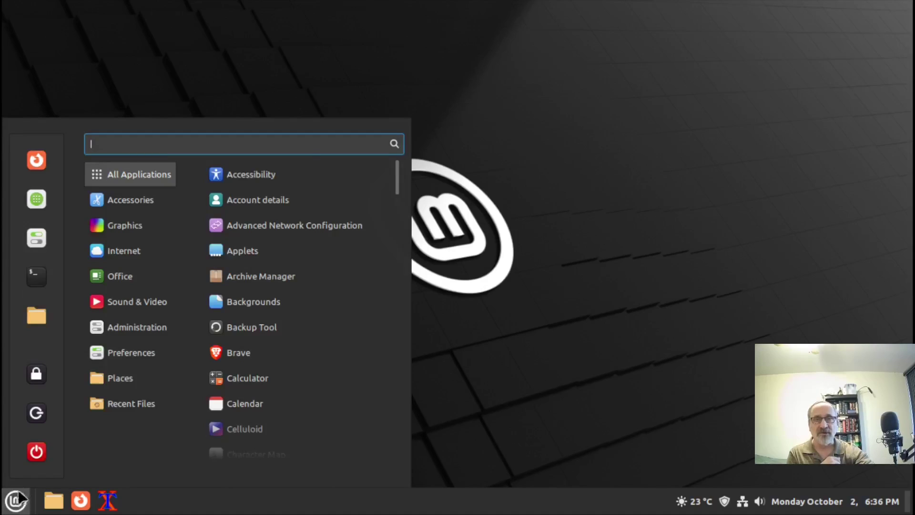
mouse_move(90, 374)
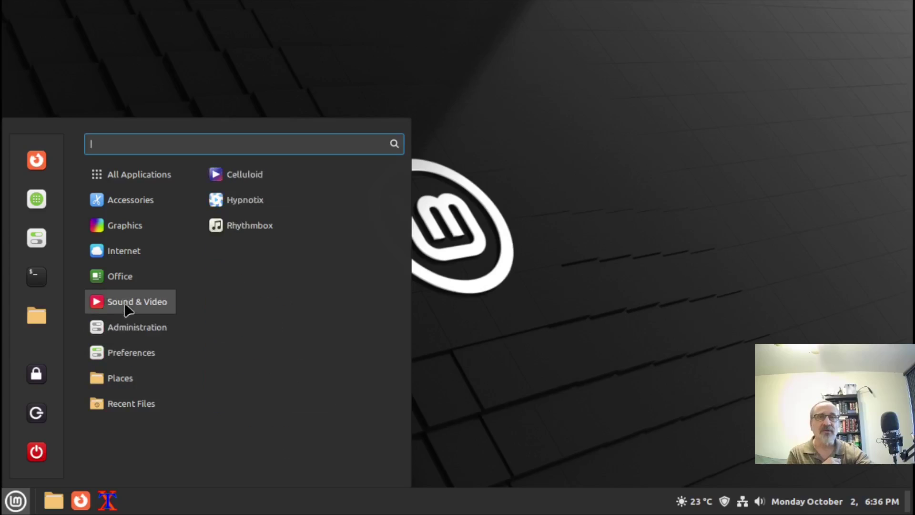
mouse_move(119, 336)
mouse_move(125, 299)
left_click(296, 230)
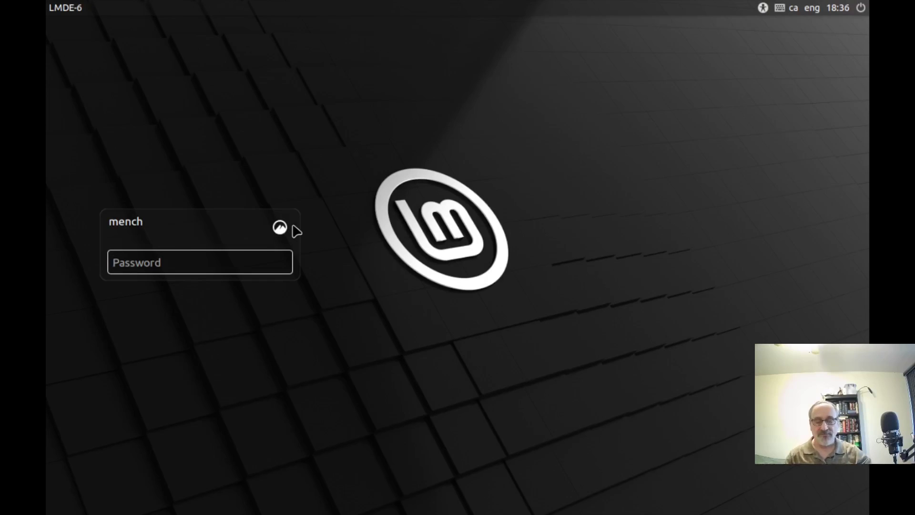
Log back in with the account password and open an XTerm terminal from the taskbar
type("••")
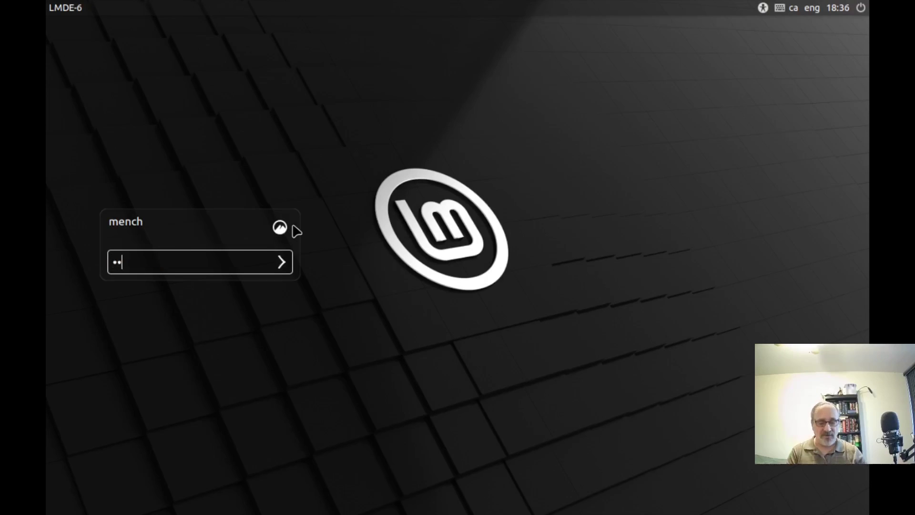
key("Return")
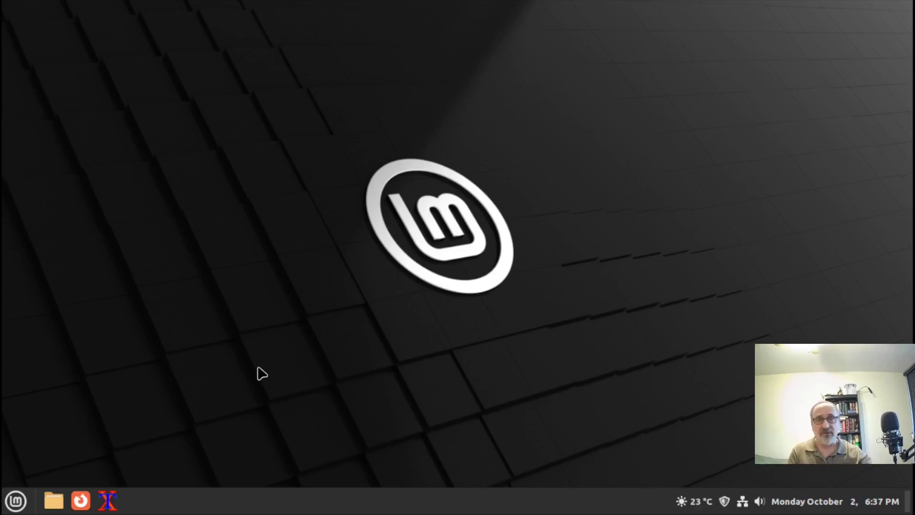
left_click(118, 500)
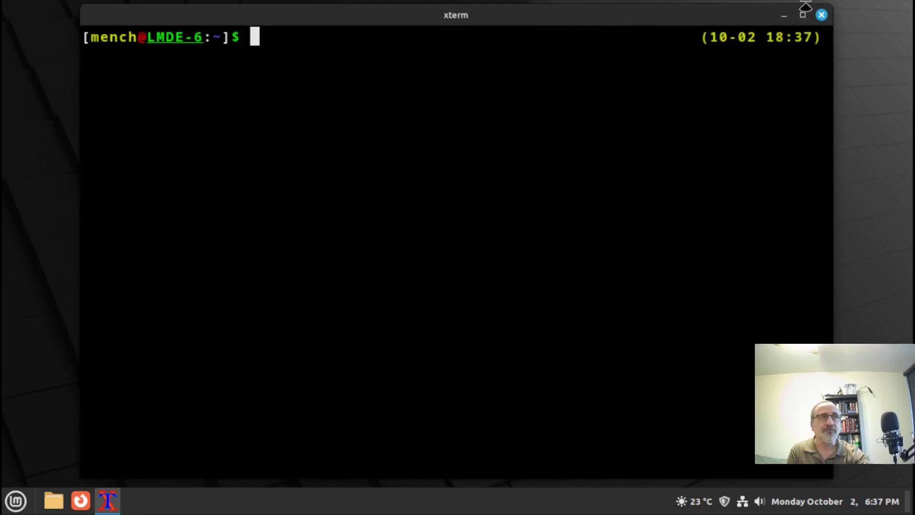
Maximize XTerm, run the firefox command to confirm the browser opens, close it, and open the applications menu
left_click(802, 14)
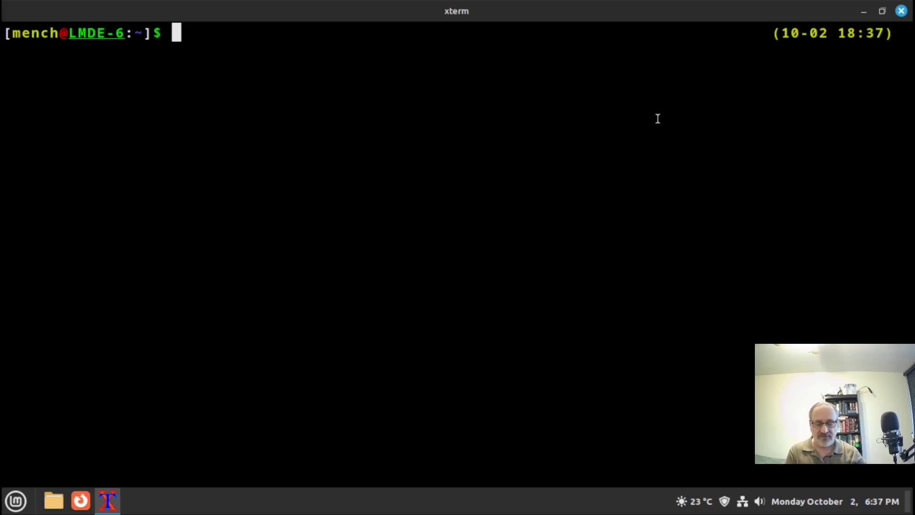
type("firefox")
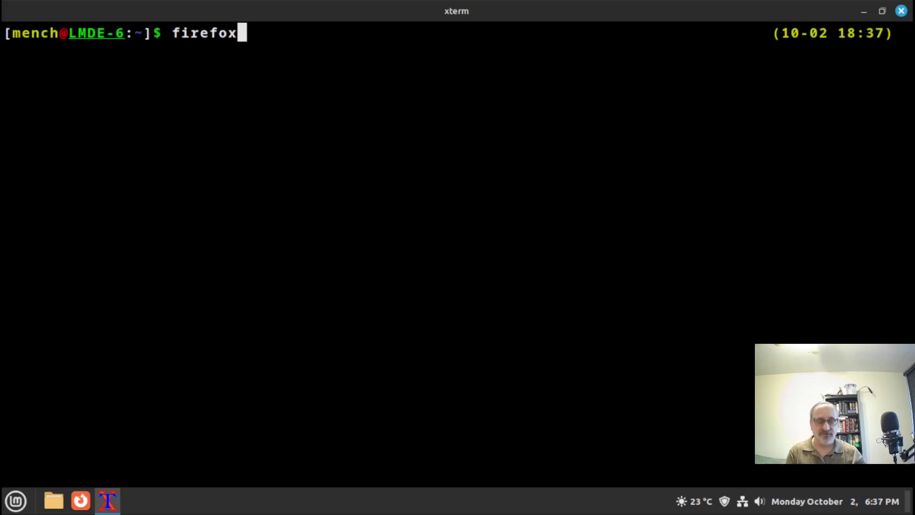
key("Return")
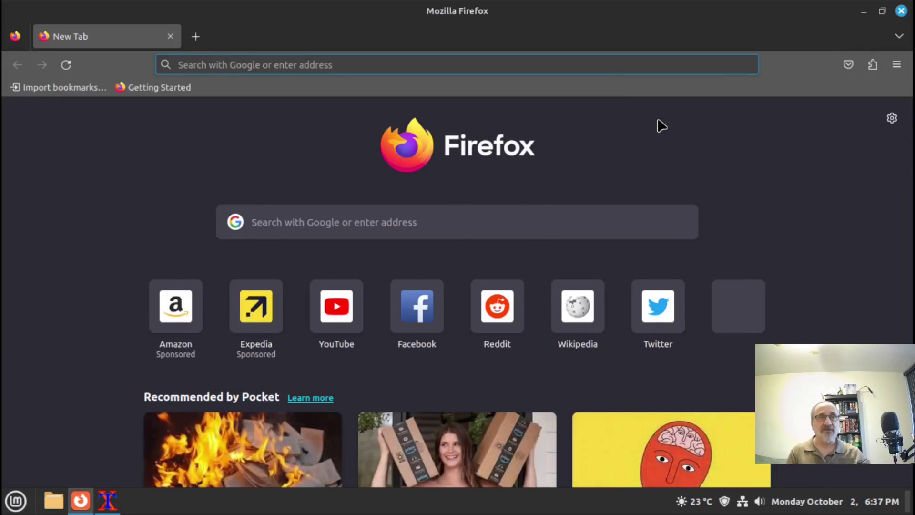
left_click(901, 11)
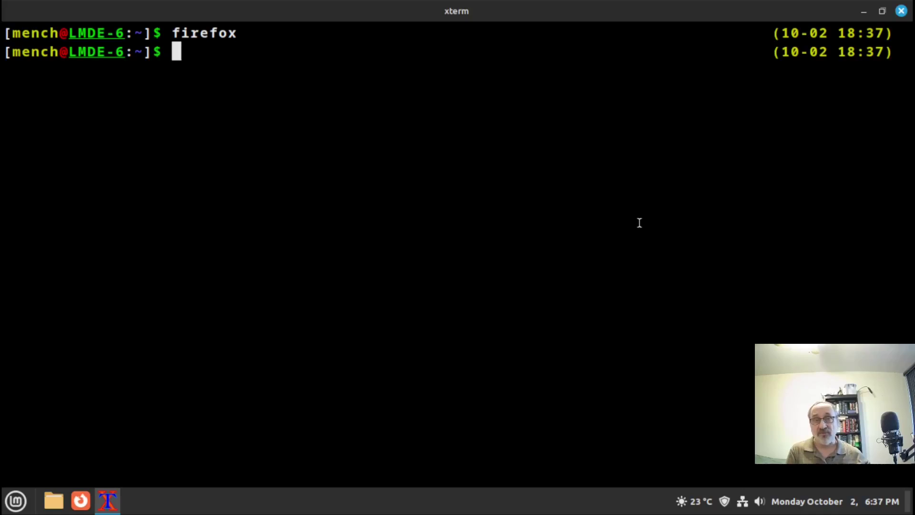
left_click(17, 501)
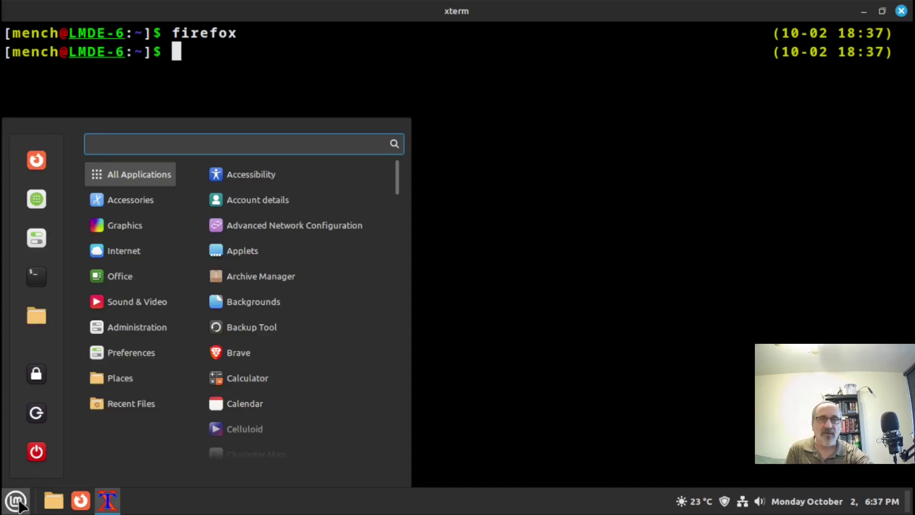
Browse the Office category in the applications menu, then dismiss the menu without launching anything
mouse_move(151, 282)
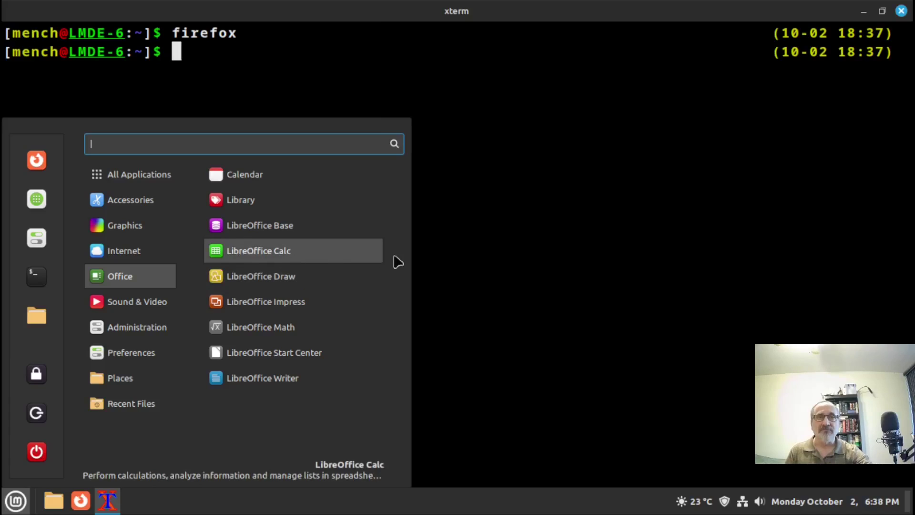
left_click(442, 241)
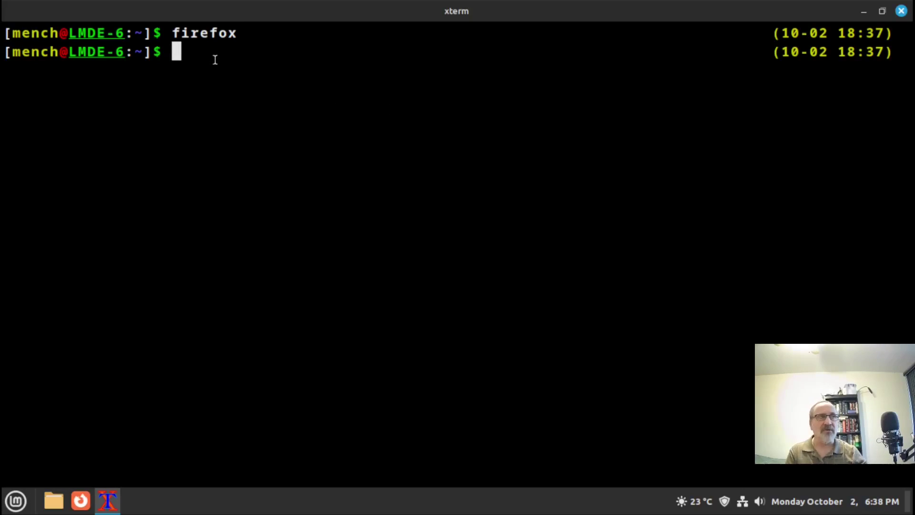
Run rhythmbox from the XTerm prompt, which ends the session, then log back in with the password
type("rhythmbox")
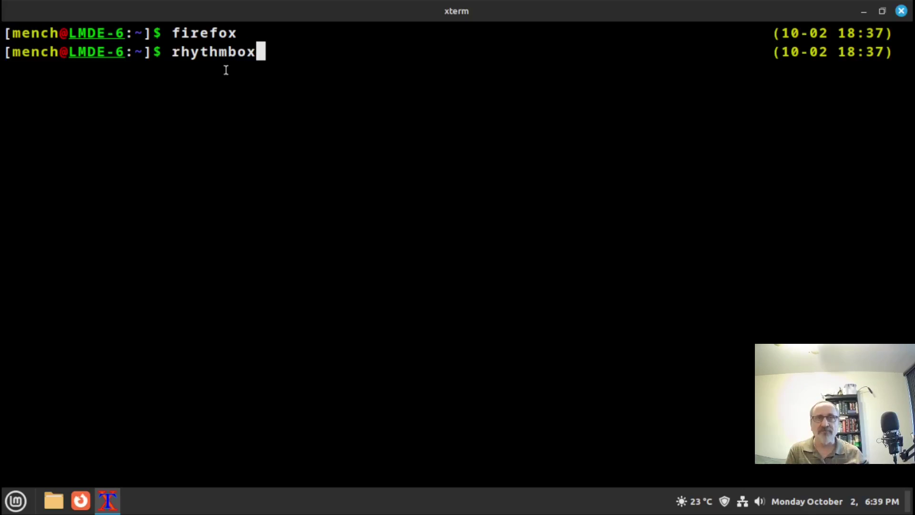
key("Return")
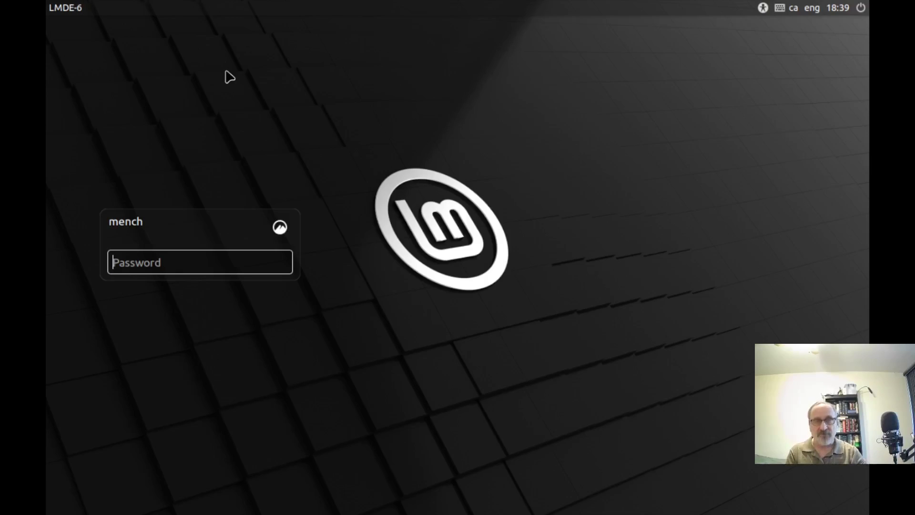
type("•")
key("Return")
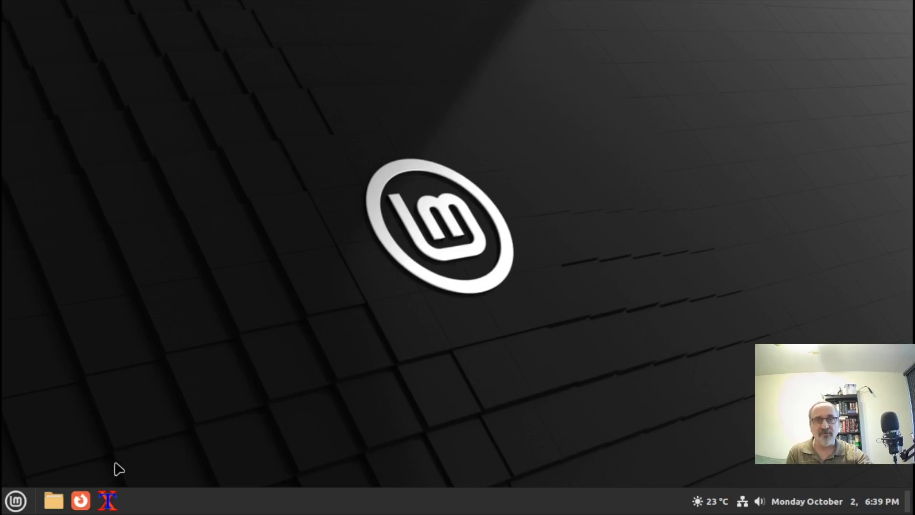
Try launching Rhythmbox once more from the Menu's Sound & Video category
left_click(16, 501)
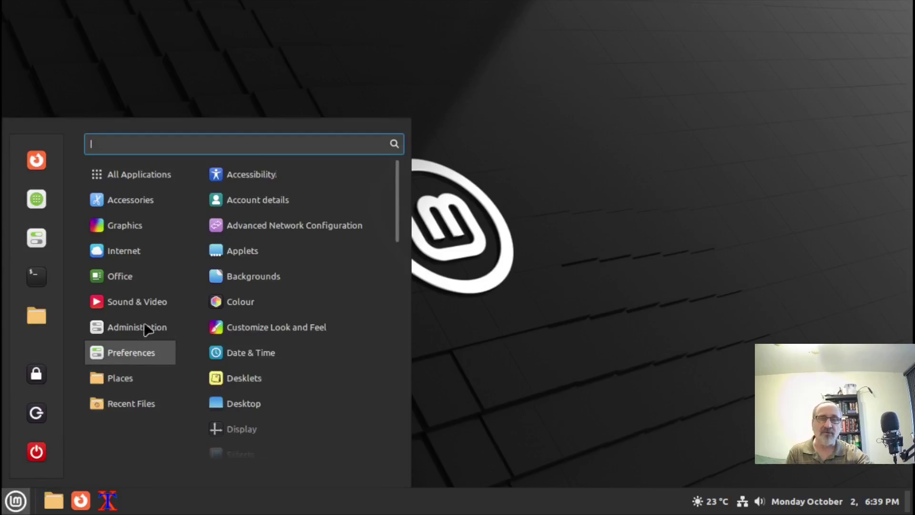
mouse_move(158, 251)
mouse_move(138, 301)
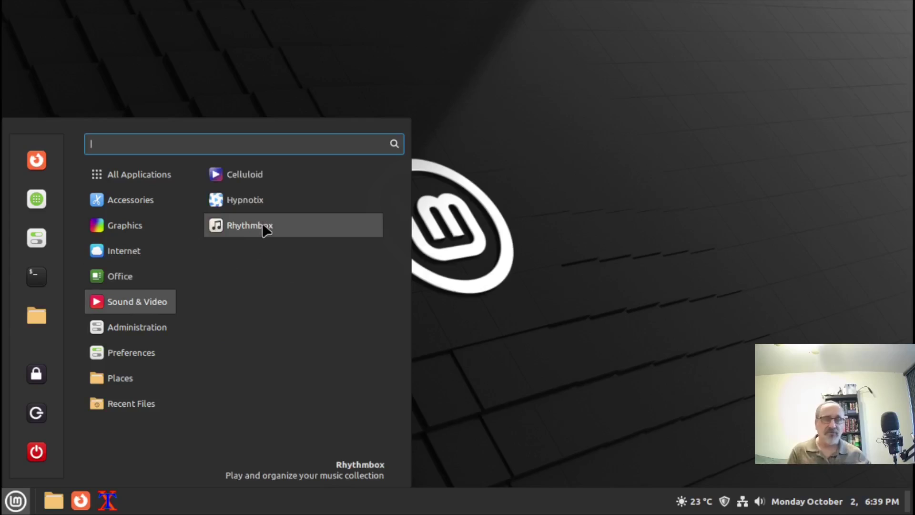
left_click(608, 255)
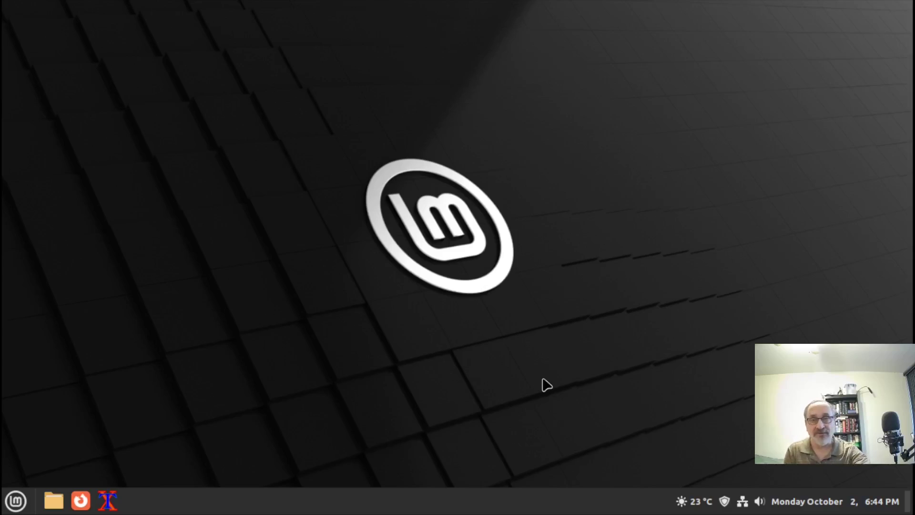
Open Software Manager from the menu, search 'rhy', and open the installed Rhythmbox system package
left_click(16, 500)
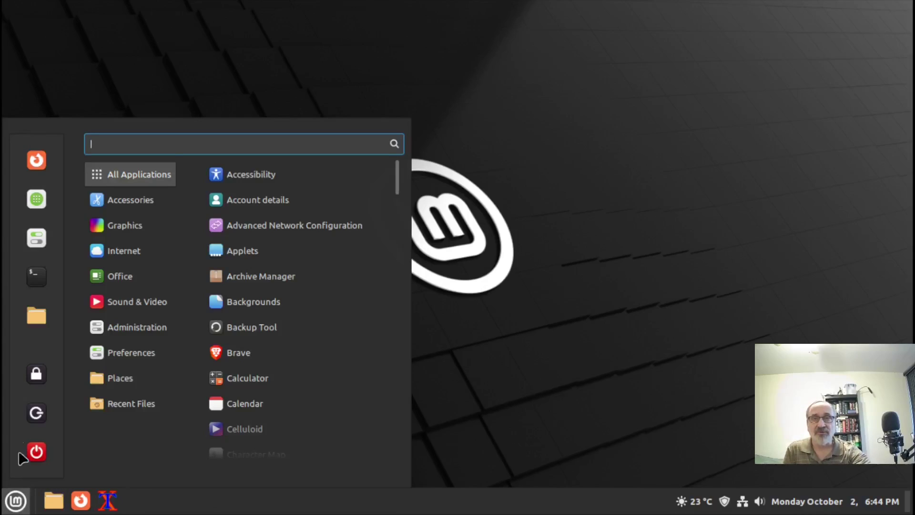
left_click(37, 199)
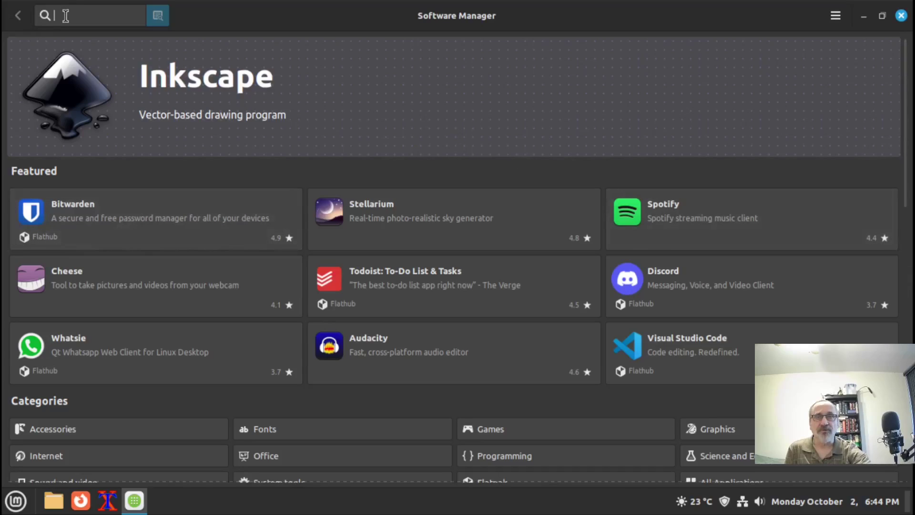
type("r")
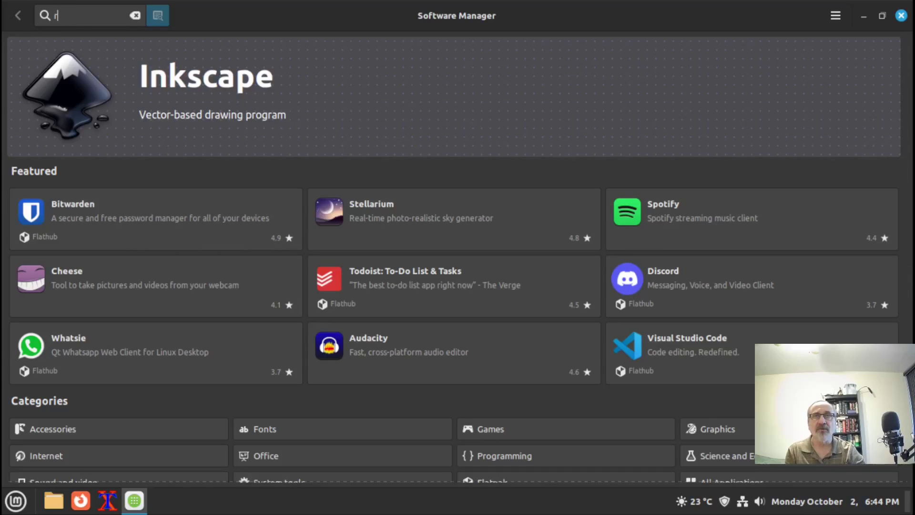
type("hy")
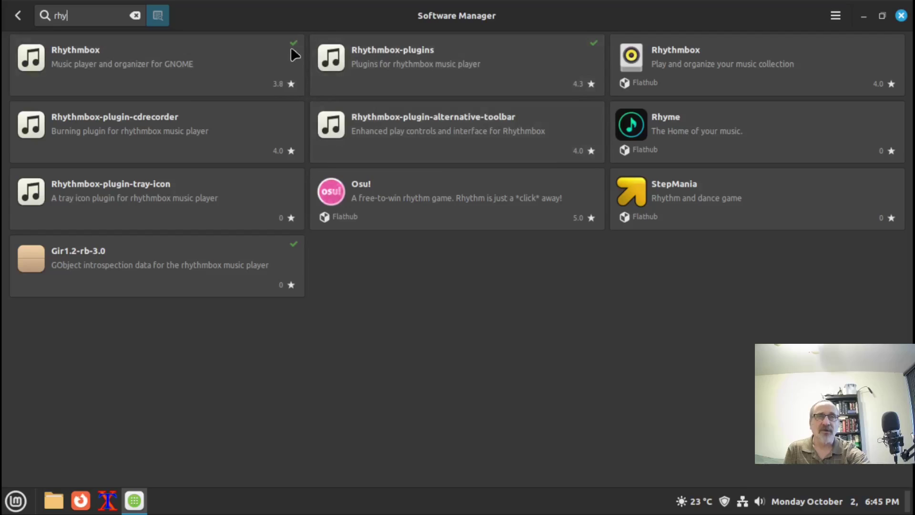
left_click(148, 68)
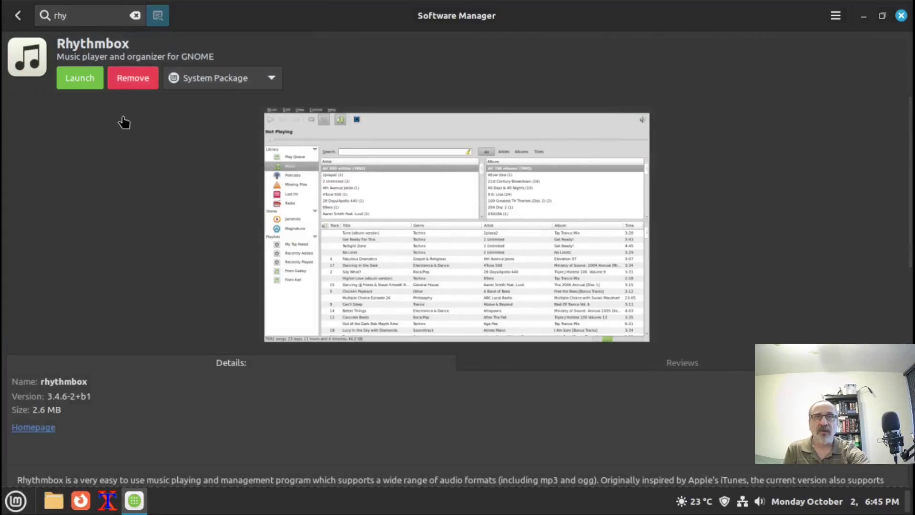
Remove the system rhythmbox and rhythmbox-plugins packages with password authorisation, then return to the 'rhy' results
left_click(137, 77)
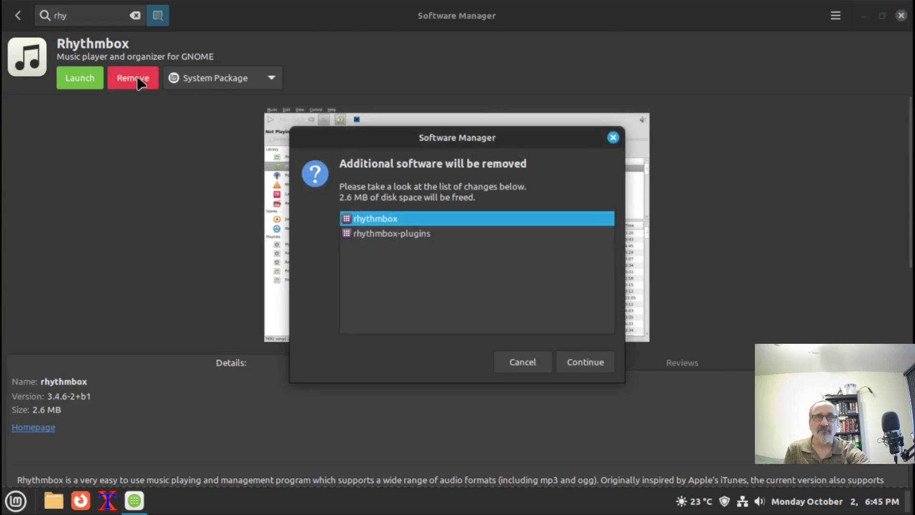
left_click(582, 363)
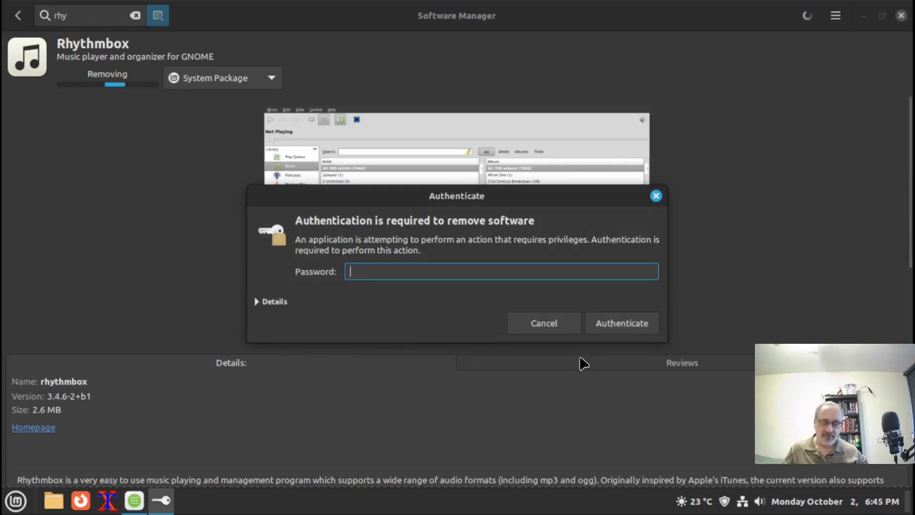
type("****")
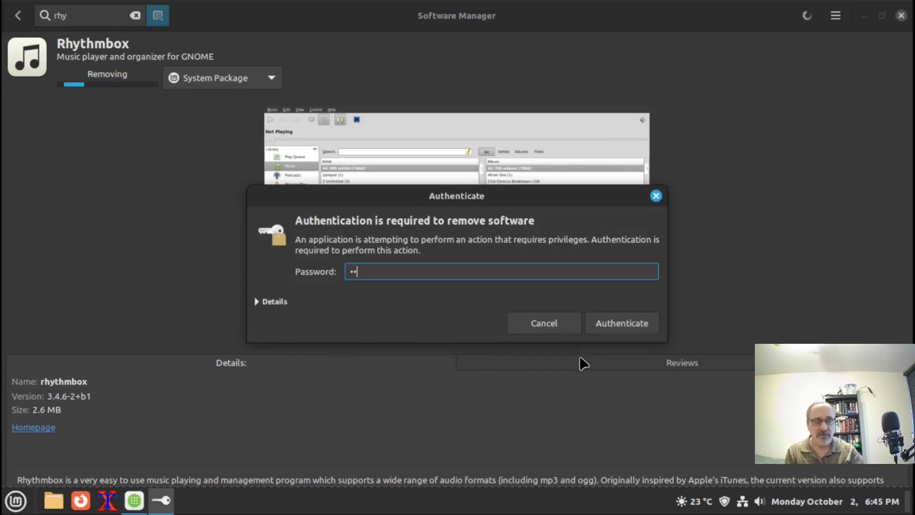
key("Return")
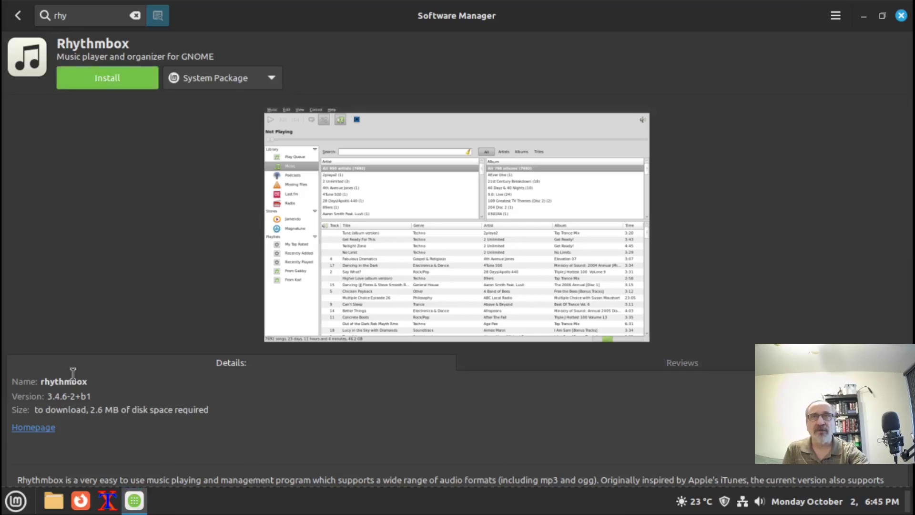
left_click(19, 17)
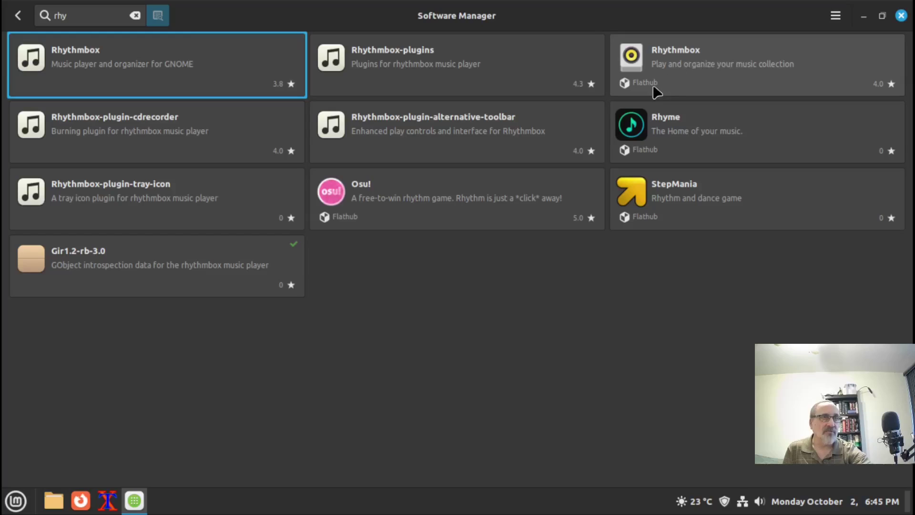
Install the Flathub Rhythmbox Flatpak with its extra runtimes, then go back to the 'rhy' results
left_click(729, 59)
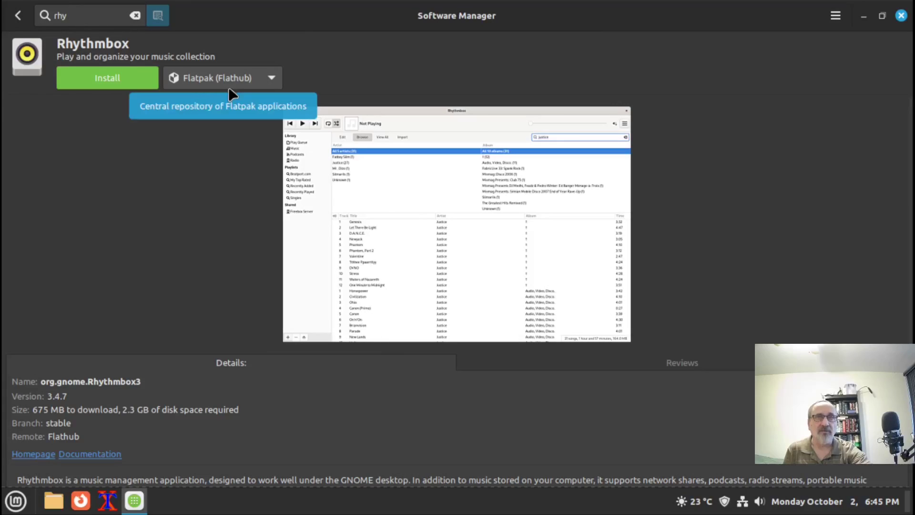
left_click(116, 87)
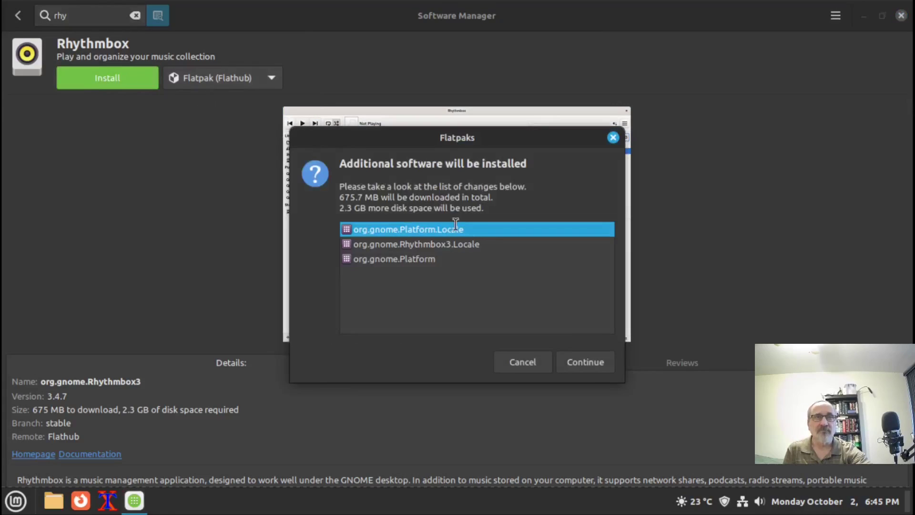
left_click(587, 361)
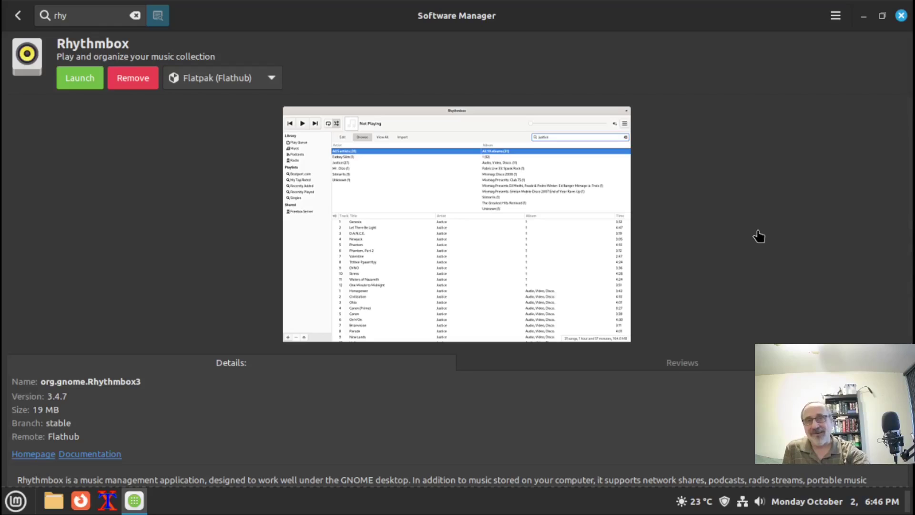
left_click(18, 21)
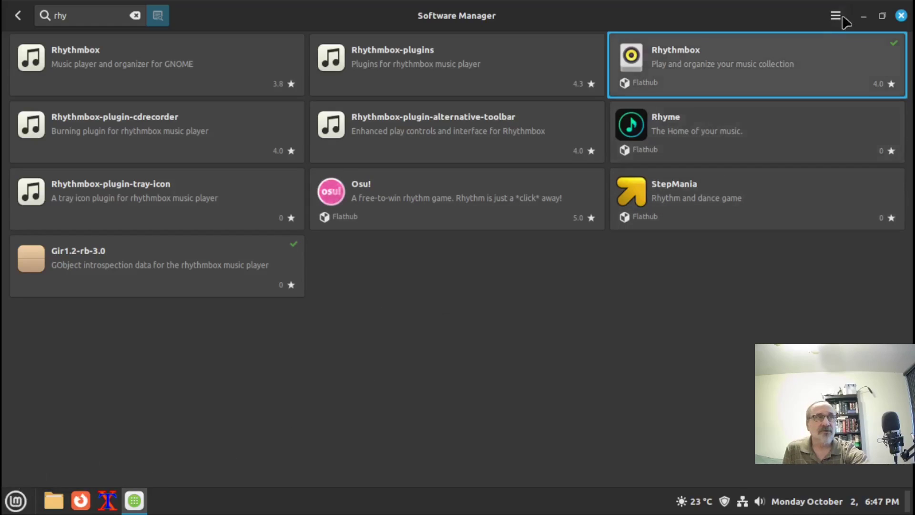
Minimize Software Manager, launch the Flatpak Rhythmbox from Sound & Video showing 0 songs, then close it
left_click(864, 17)
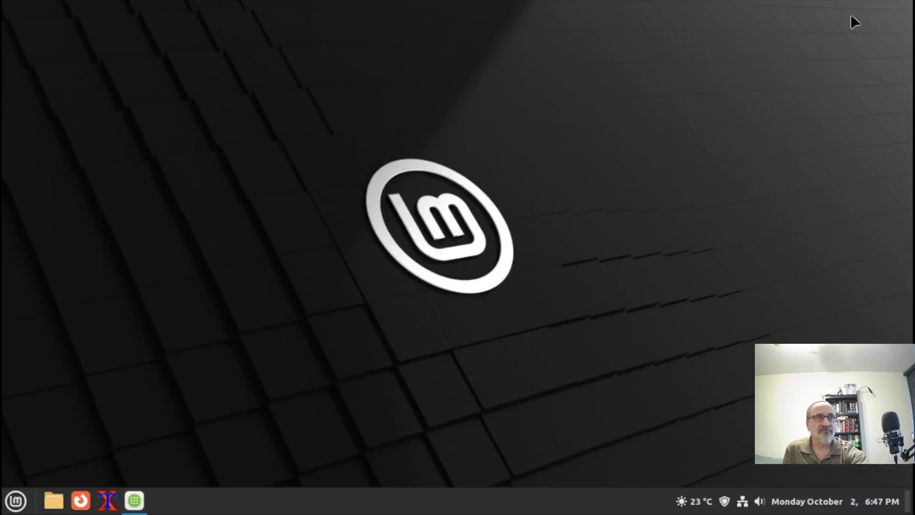
left_click(16, 500)
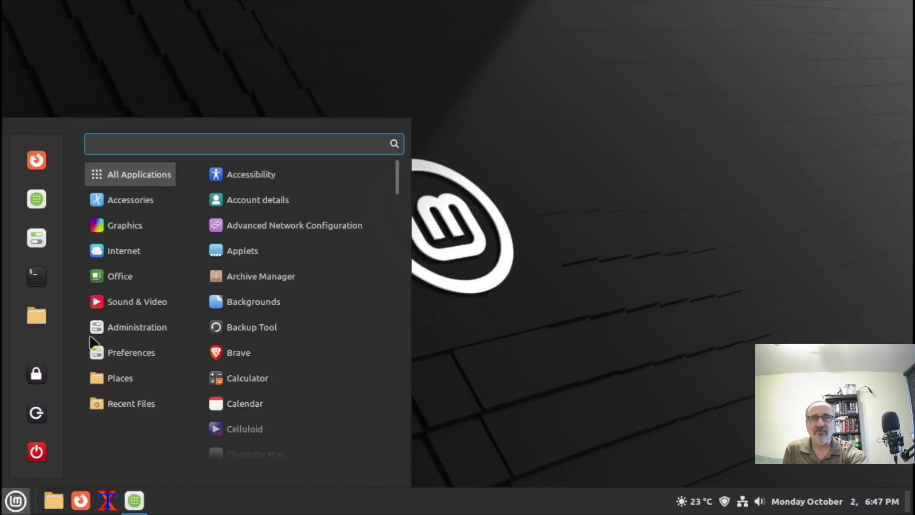
mouse_move(143, 301)
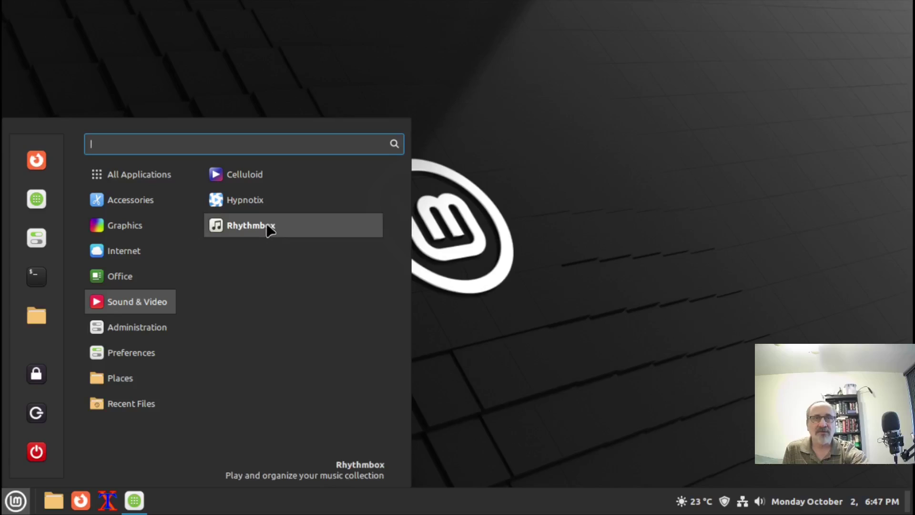
left_click(270, 228)
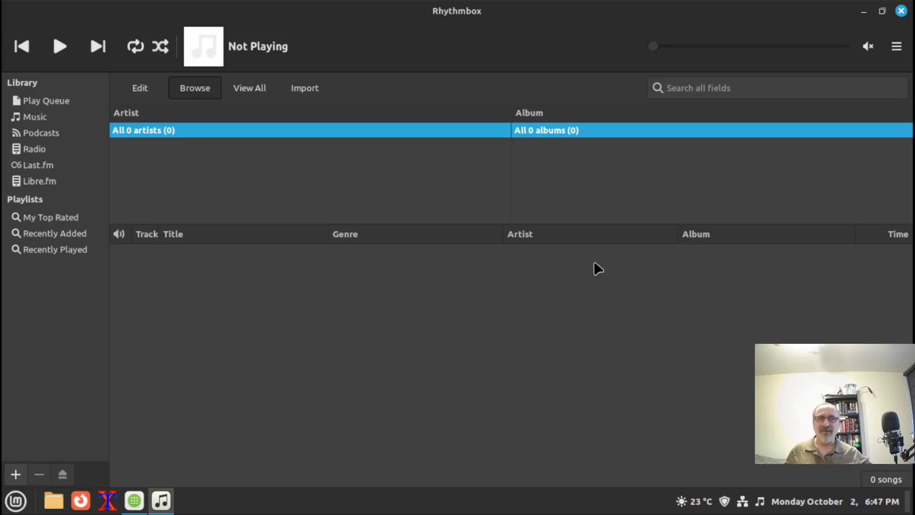
left_click(901, 10)
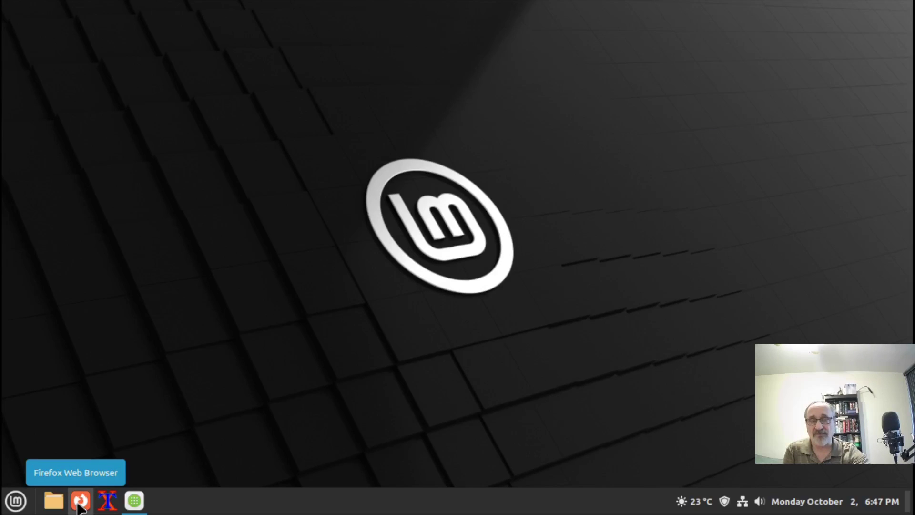
Search 'ublock' and install the Webext-ublock-origin-firefox package, authorizing with the sudo password
left_click(134, 500)
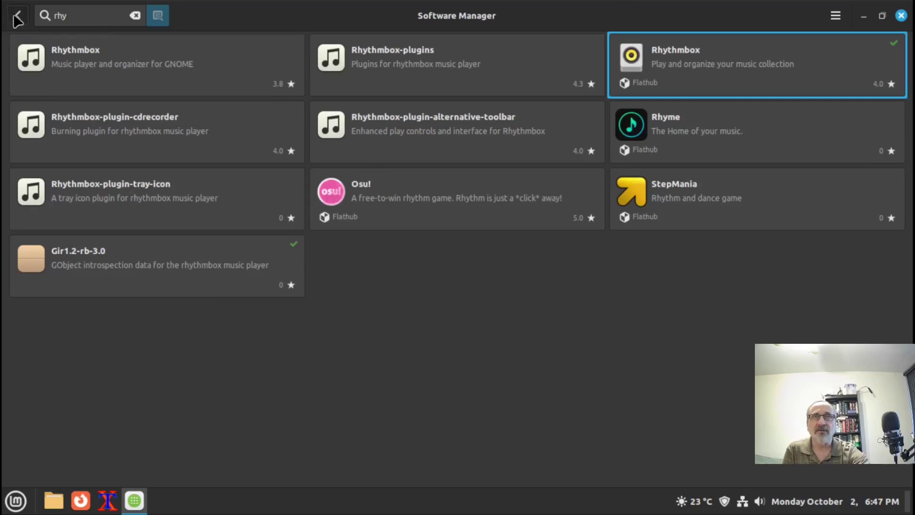
left_click(17, 15)
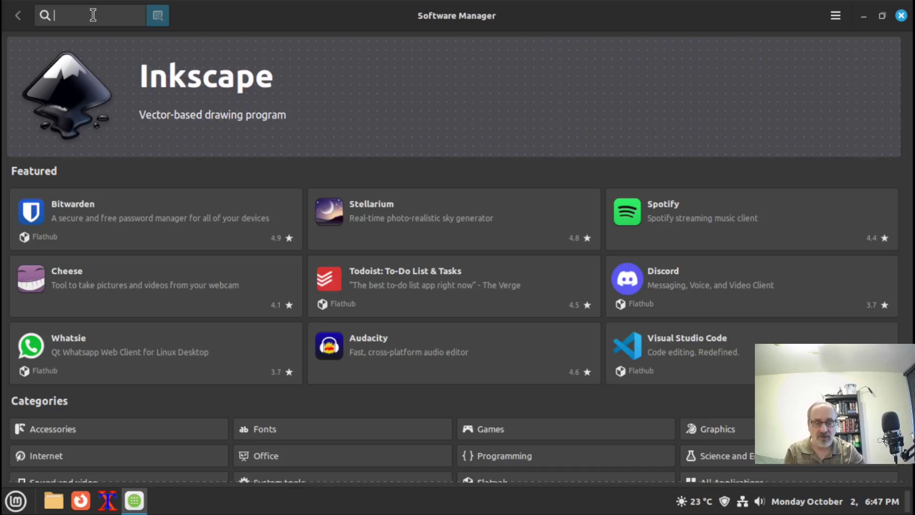
type("ublock")
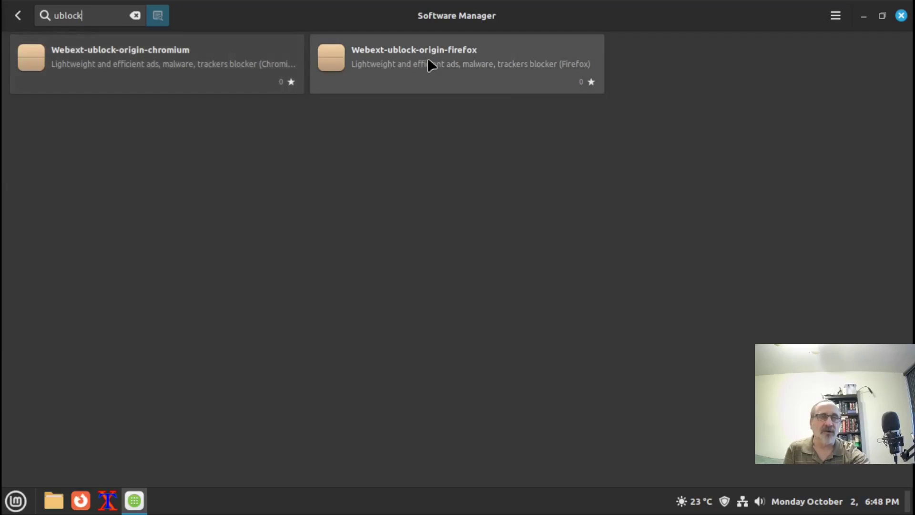
left_click(459, 61)
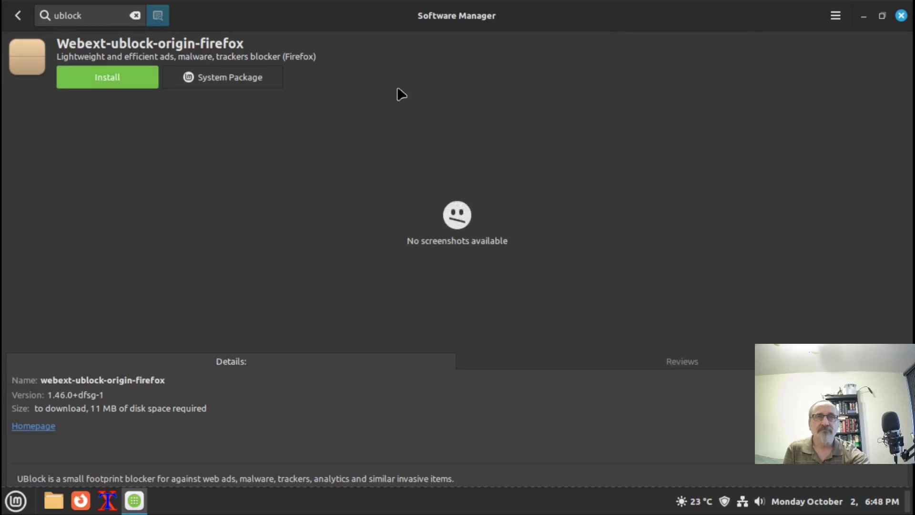
left_click(110, 78)
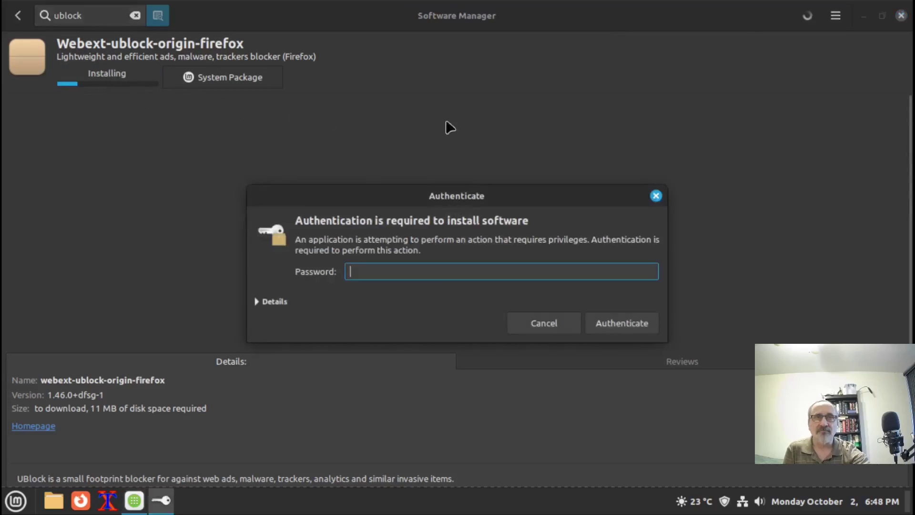
type("password")
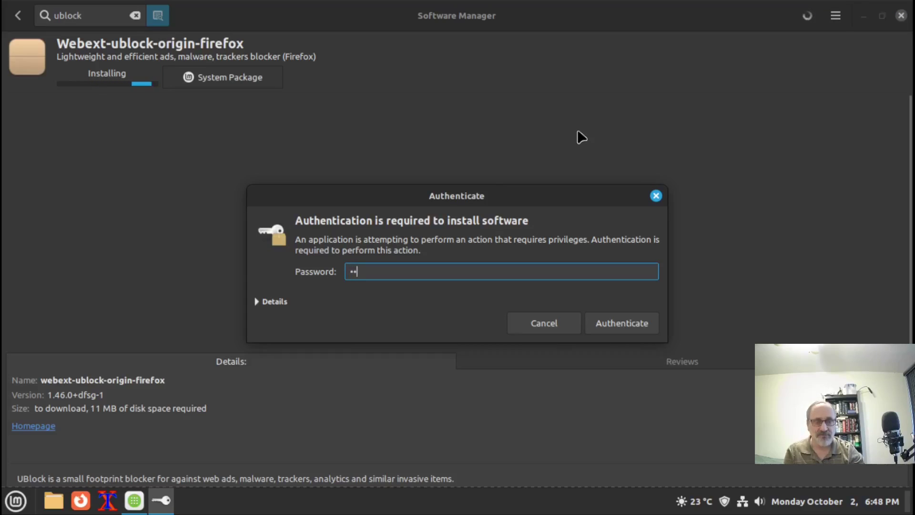
key("Return")
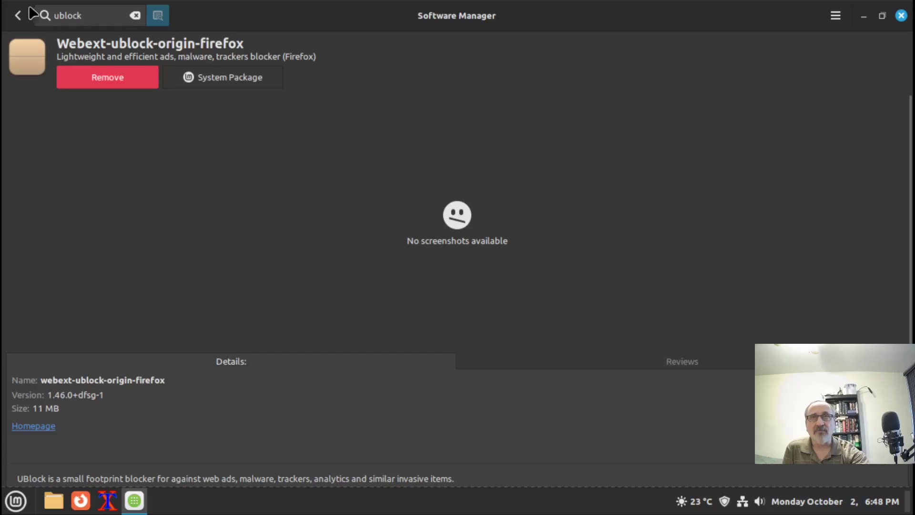
left_click(17, 17)
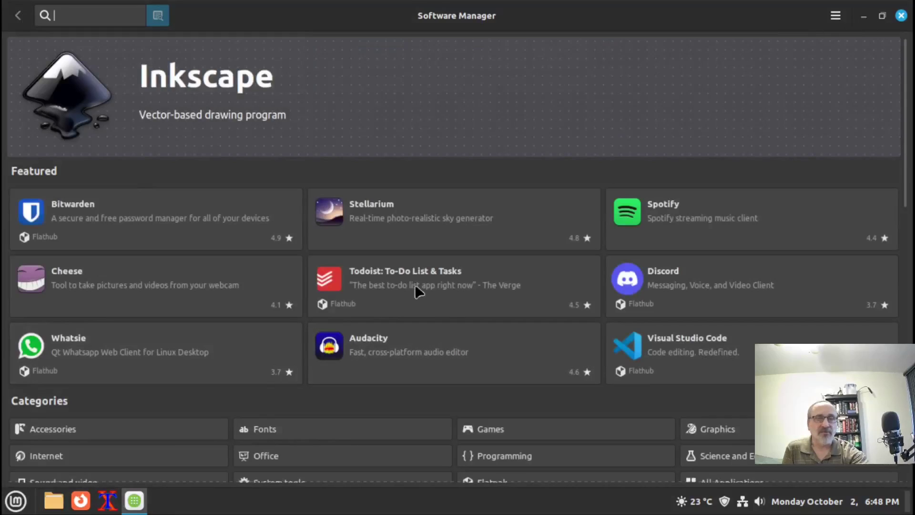
Launch Firefox and open the Extensions list in its Add-ons Manager
left_click(863, 18)
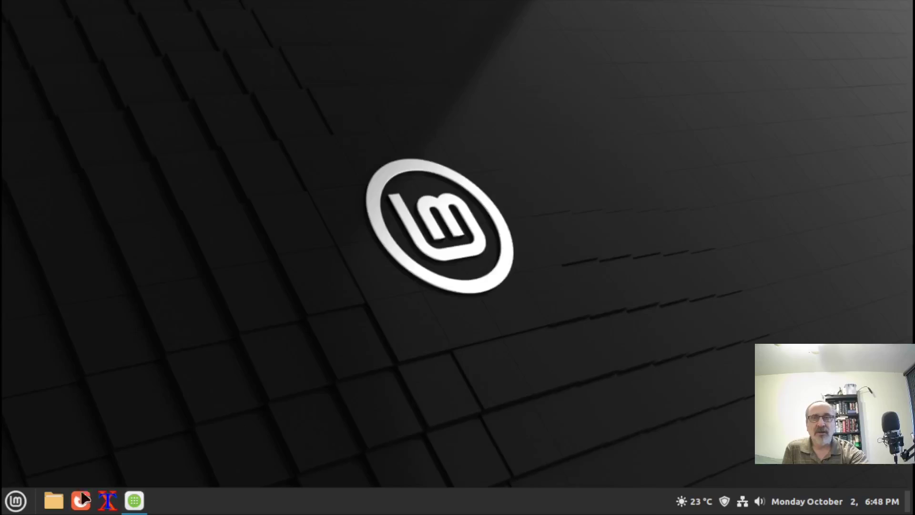
left_click(81, 503)
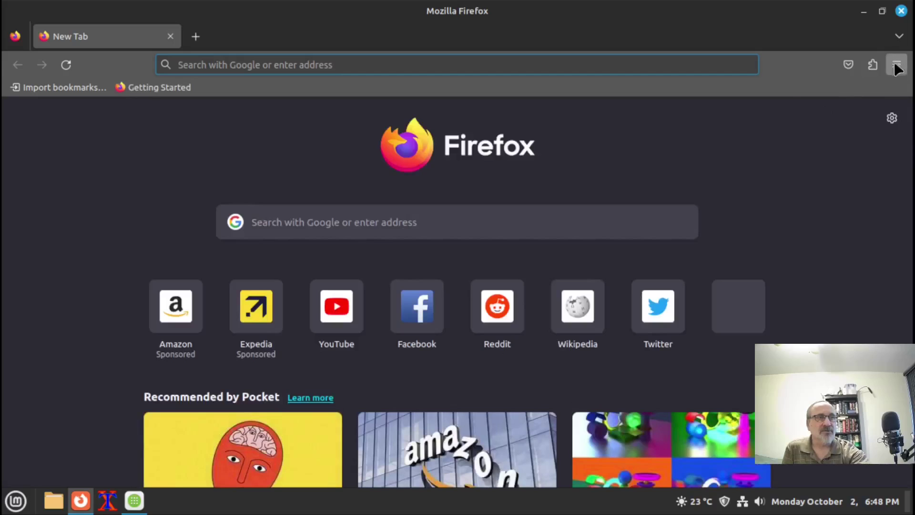
left_click(895, 65)
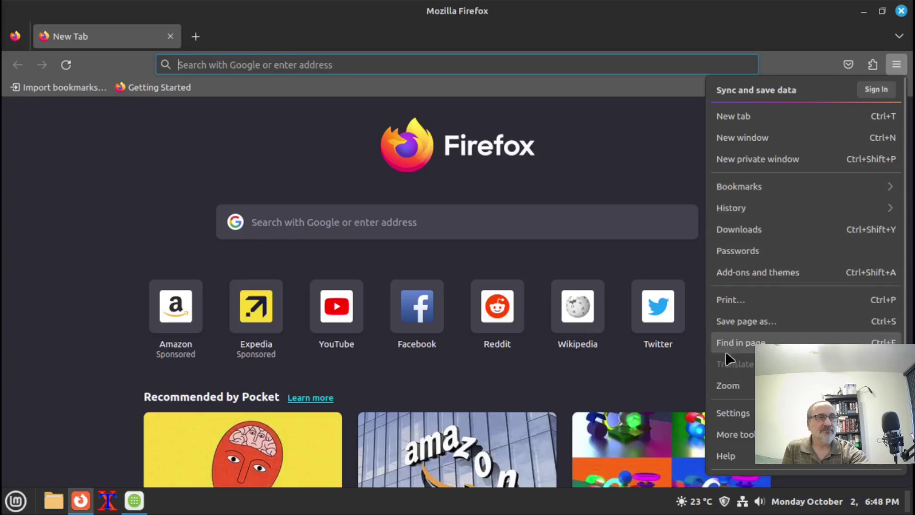
left_click(732, 413)
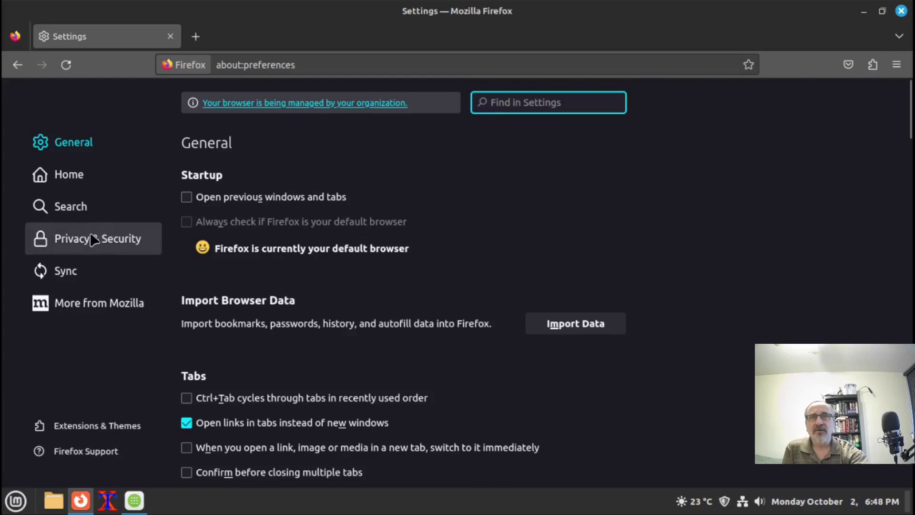
left_click(74, 427)
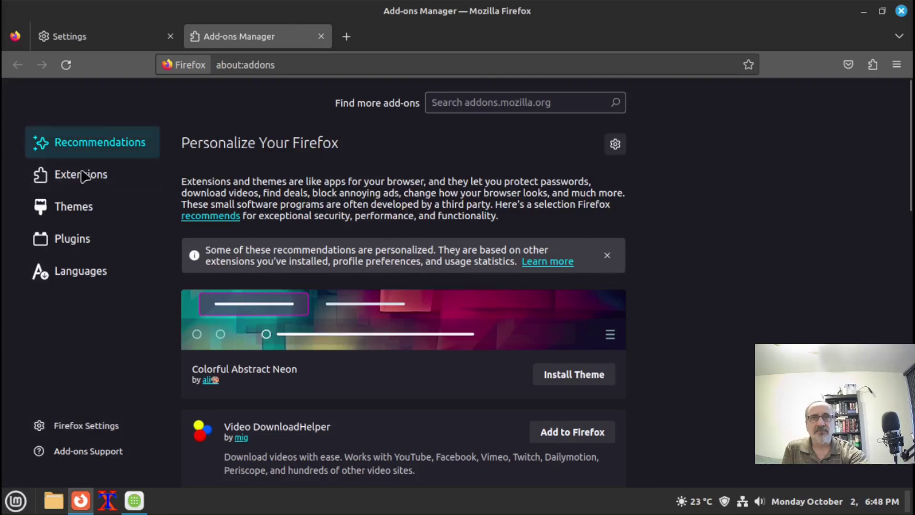
left_click(82, 177)
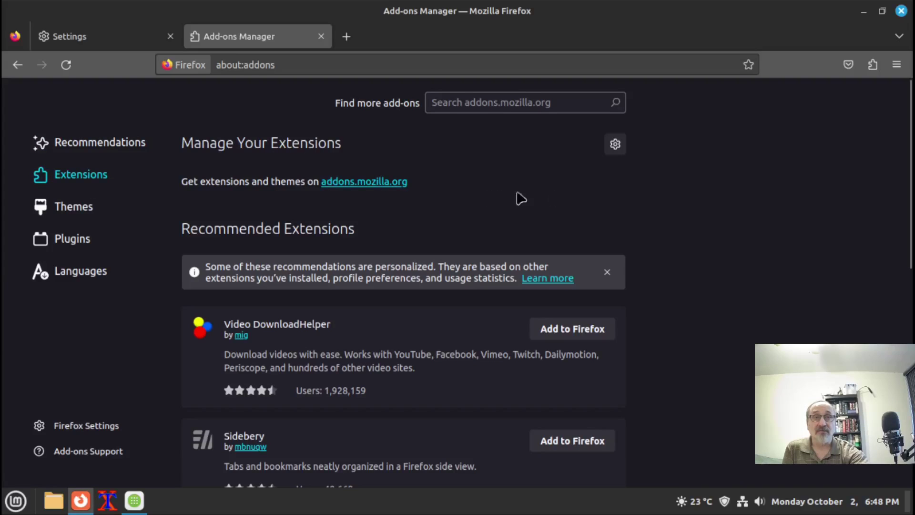
Look through the installed extensions and the recommendations page, then close Firefox
scroll(909, 156, "down", 1)
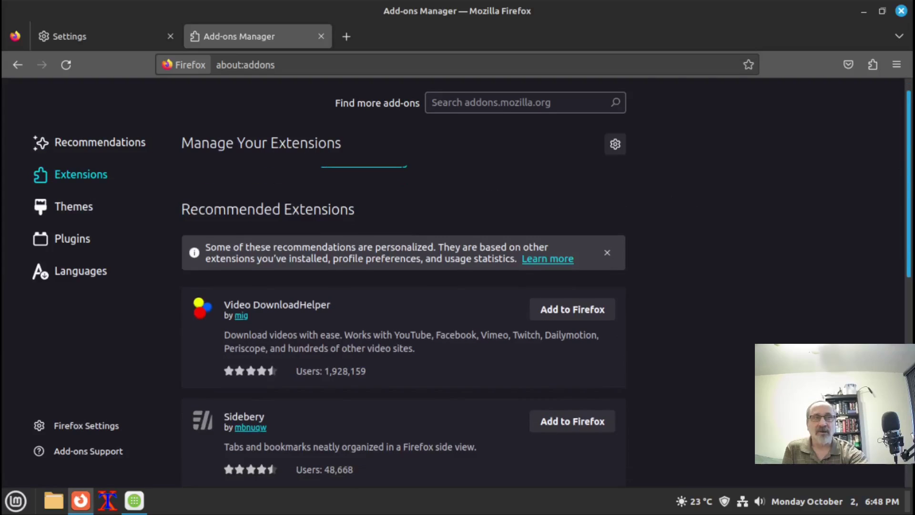
scroll(909, 156, "down", 3)
scroll(909, 155, "up", 4)
left_click(873, 65)
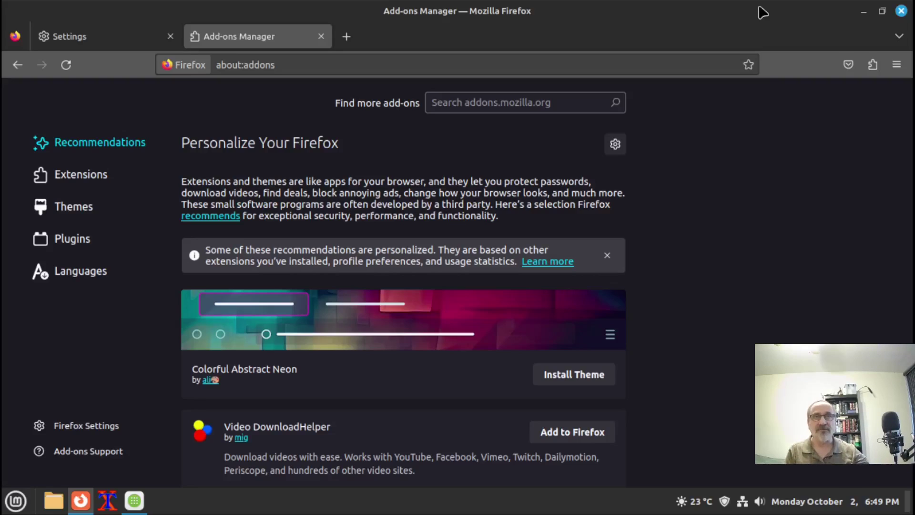
left_click(901, 11)
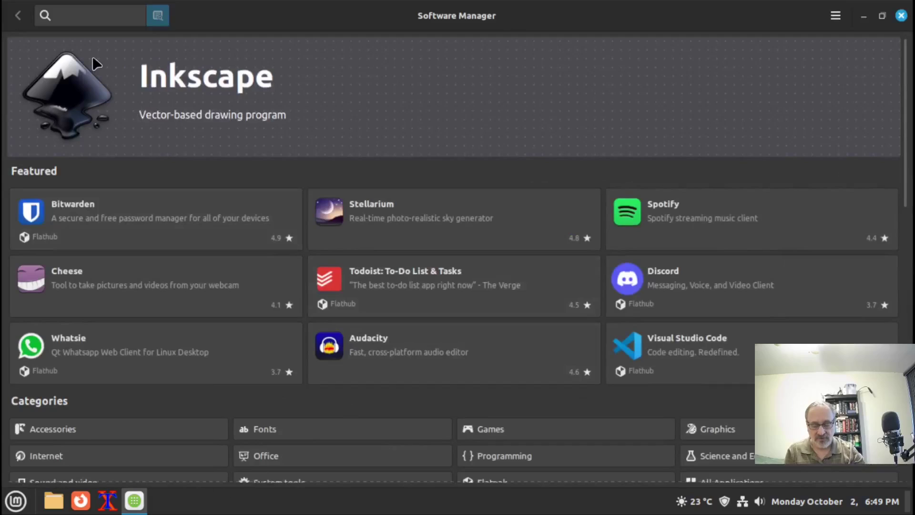
Search 'firef' to list Firefox, Firefox-esr and the uBlock Origin extension
type("firef")
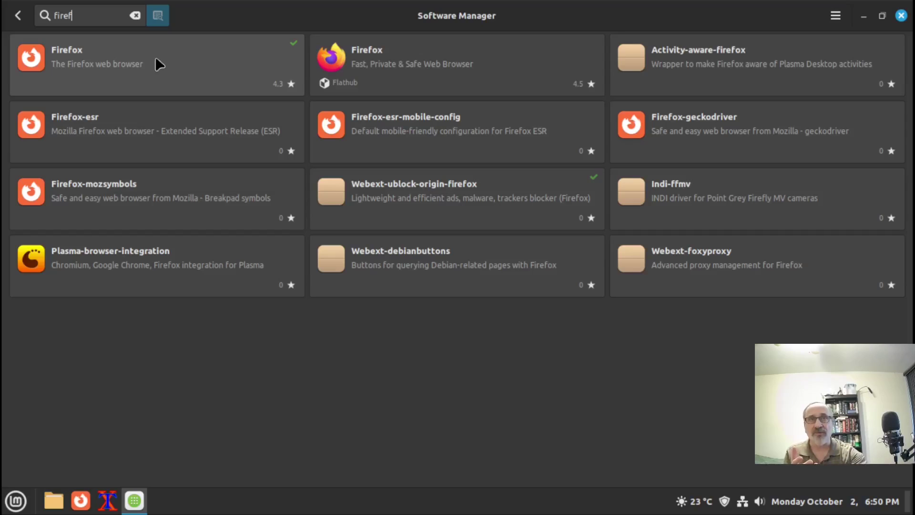
Remove the system Firefox package with the sudo password and return to the 'firef' results
left_click(126, 68)
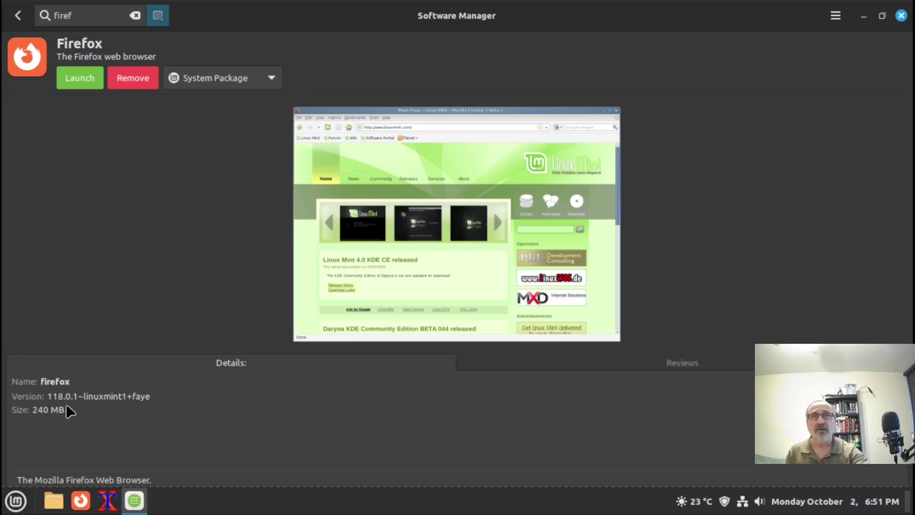
left_click(138, 79)
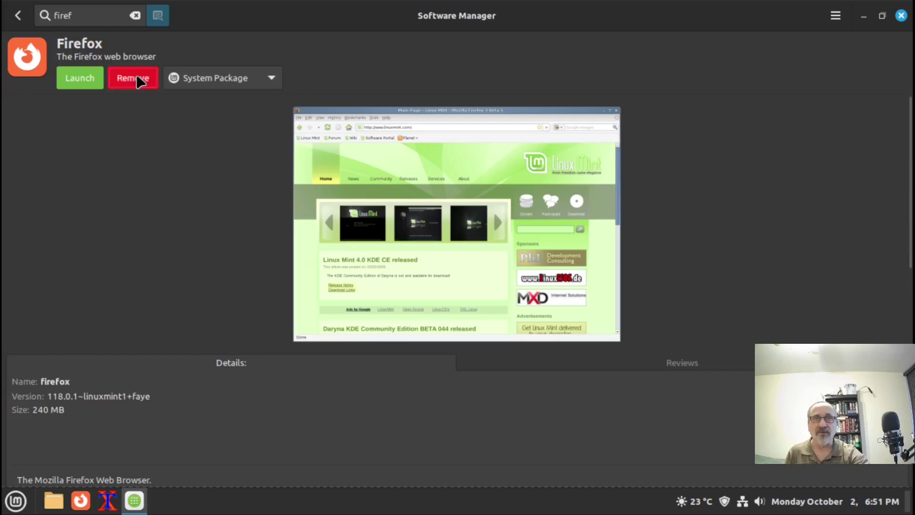
type("••")
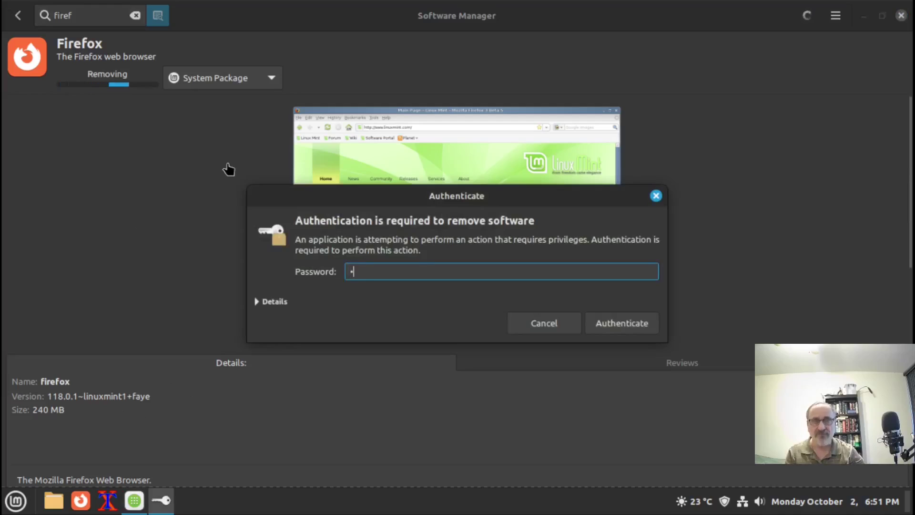
key("Return")
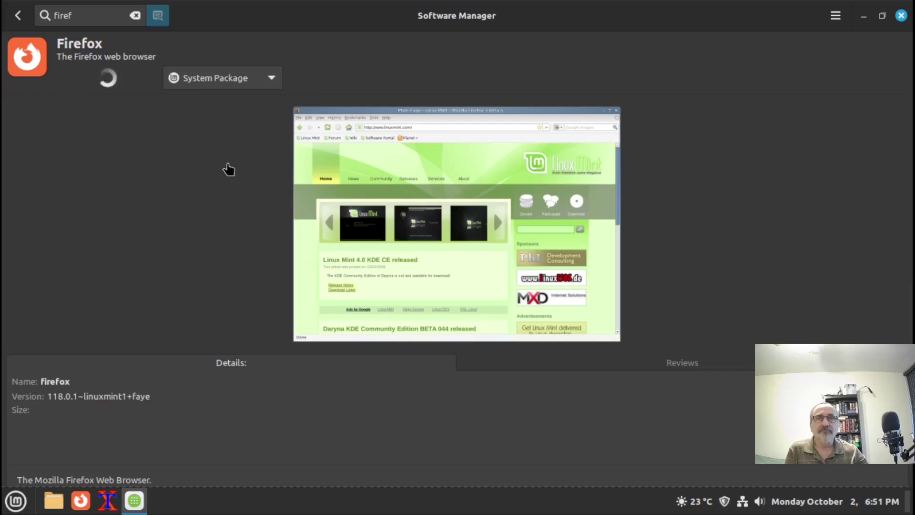
left_click(17, 17)
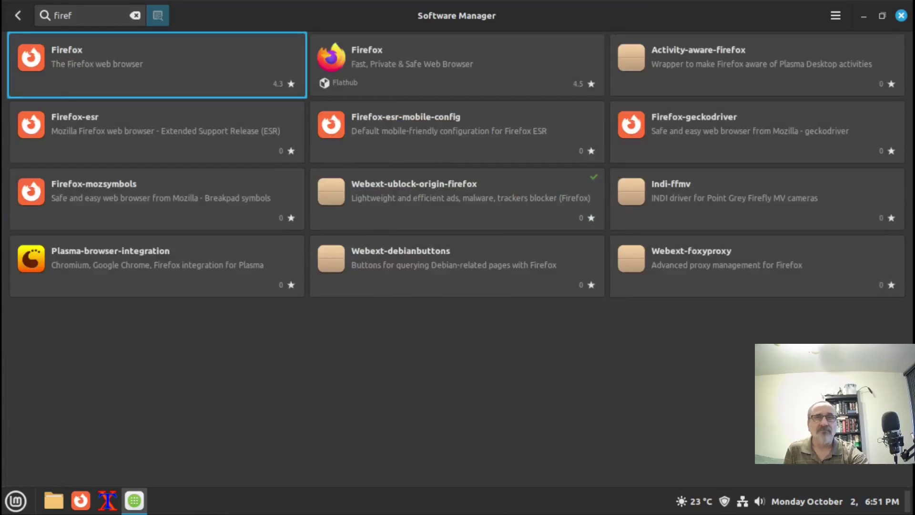
Install the Firefox-esr package (115.3.0esr-1~deb12u1, 236 MB)
left_click(89, 124)
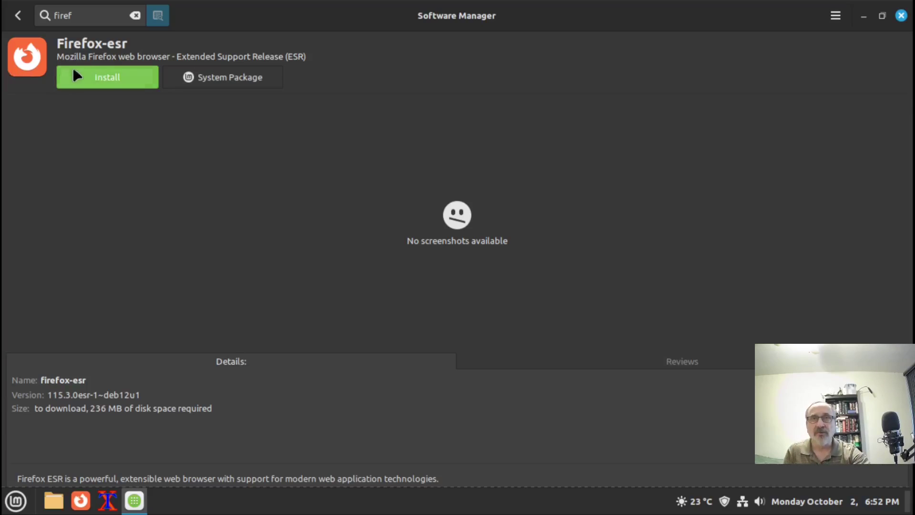
left_click(102, 81)
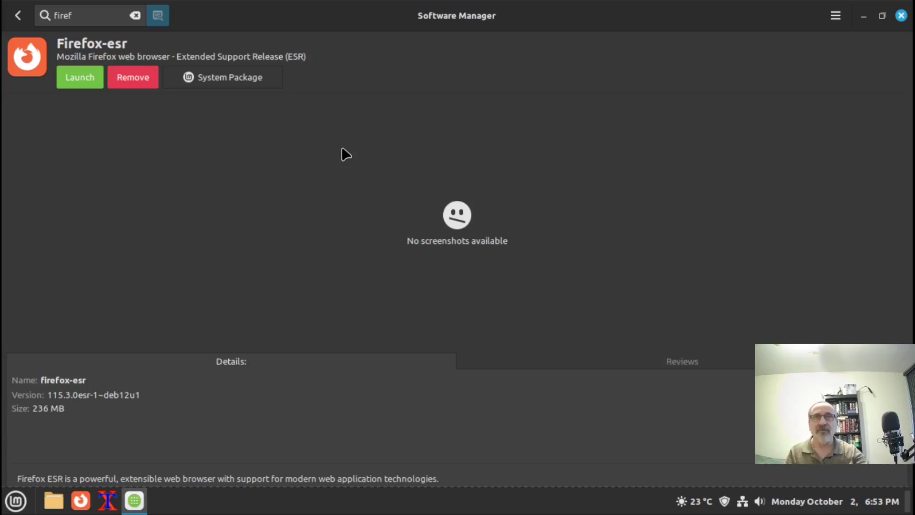
Minimize Software Manager and unpin the old Firefox launcher from the panel
left_click(863, 16)
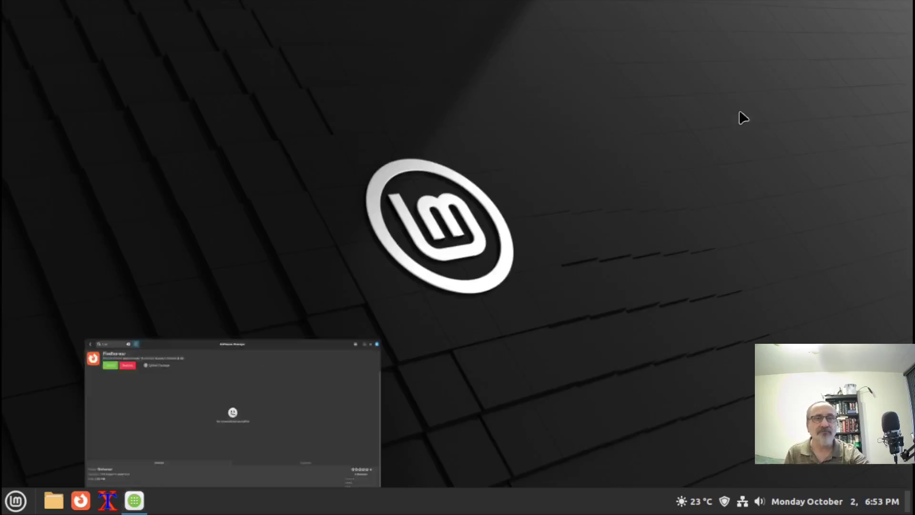
left_click(80, 504)
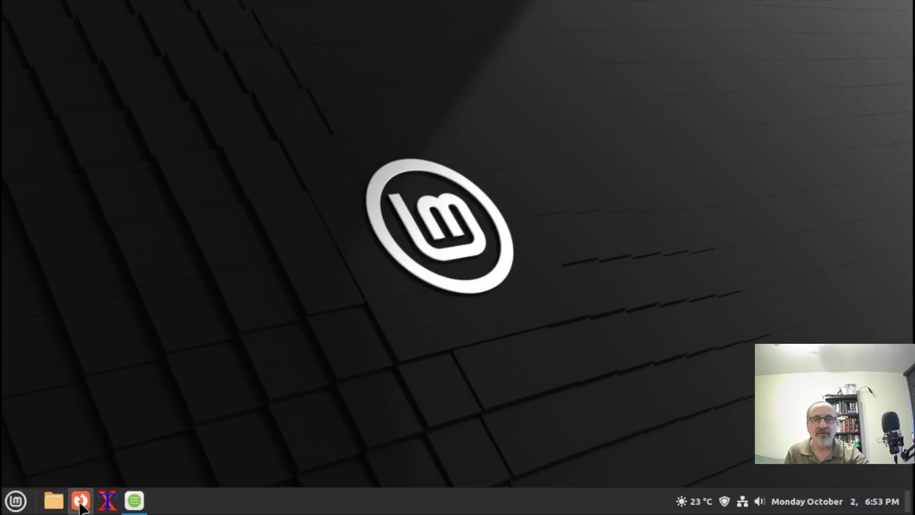
right_click(80, 501)
left_click(91, 469)
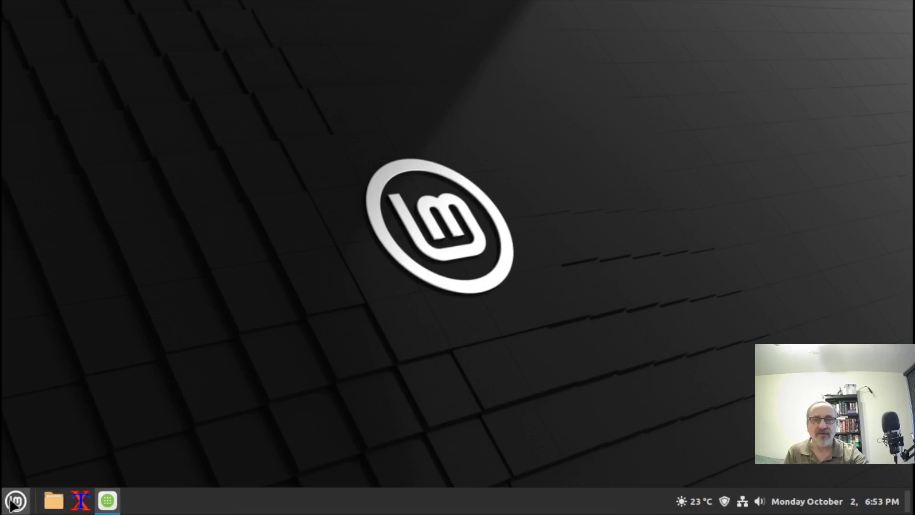
Add Firefox ESR to the panel from the applications menu
left_click(13, 502)
mouse_move(124, 261)
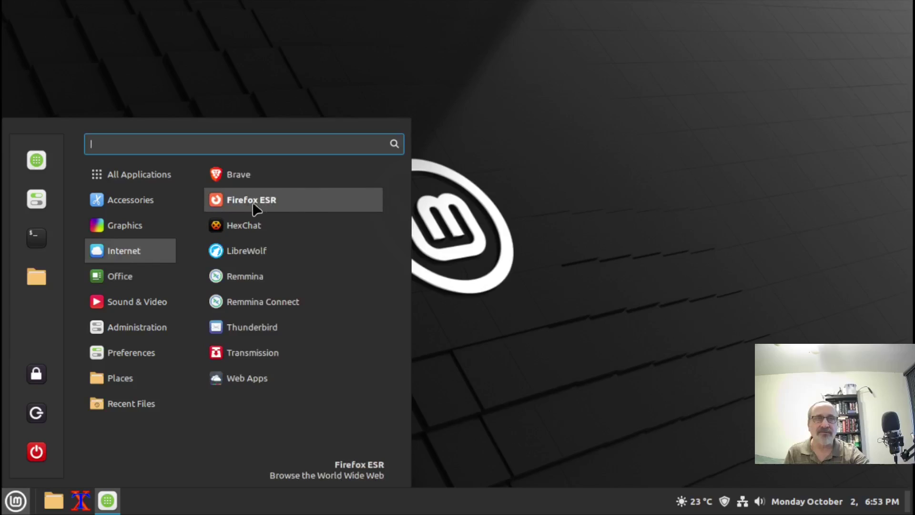
right_click(298, 204)
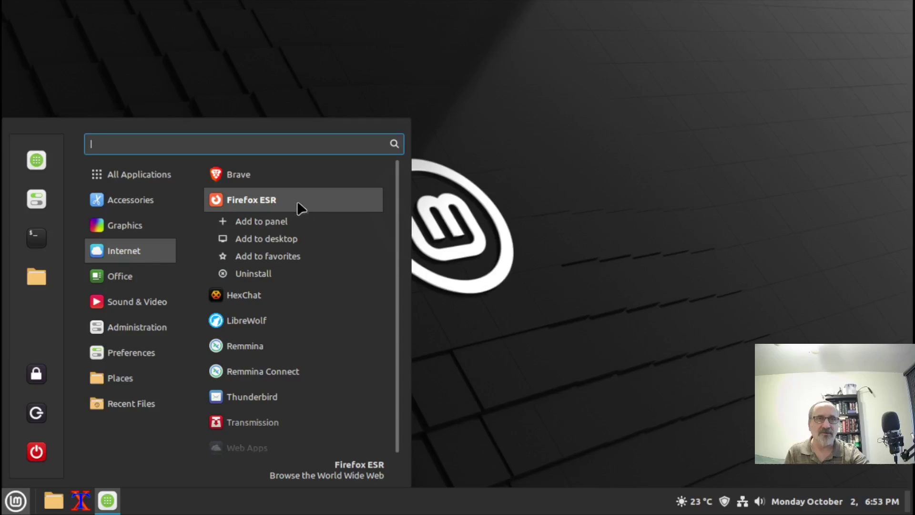
left_click(292, 221)
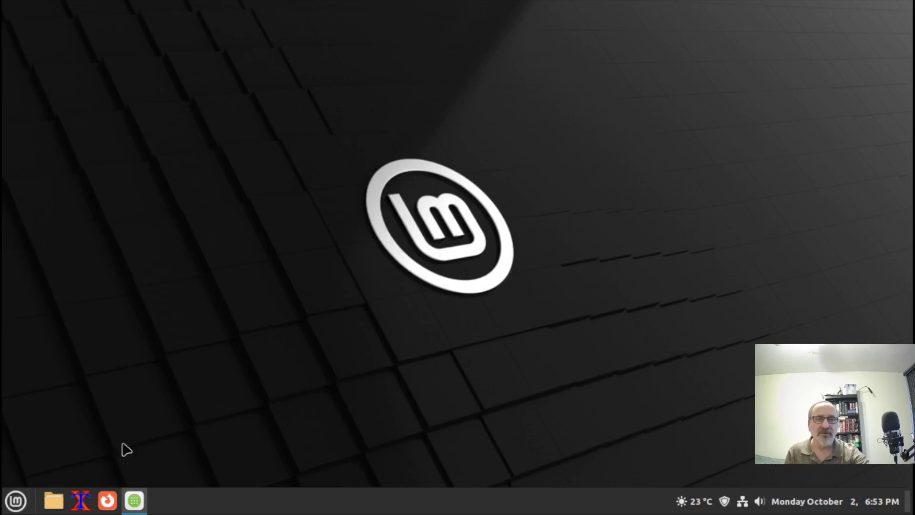
Launch Firefox ESR and check uBlock Origin's status on the blank start page
left_click(107, 500)
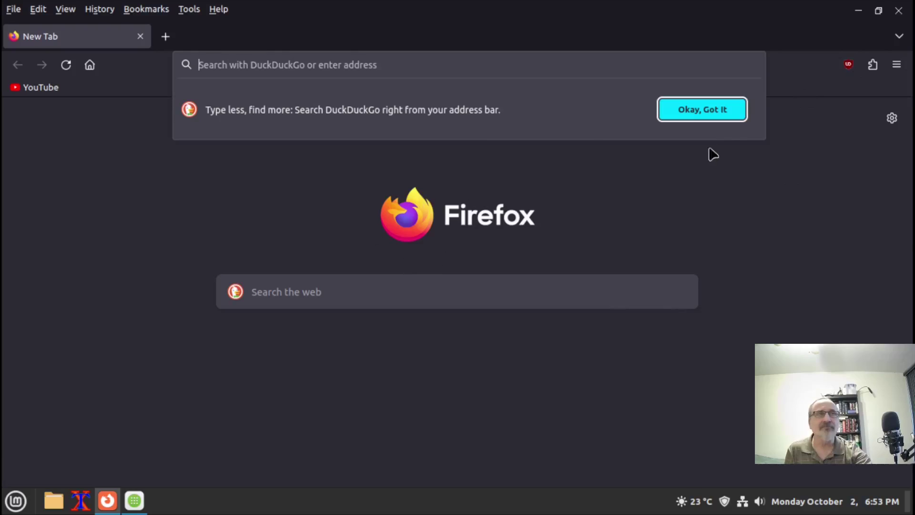
left_click(719, 111)
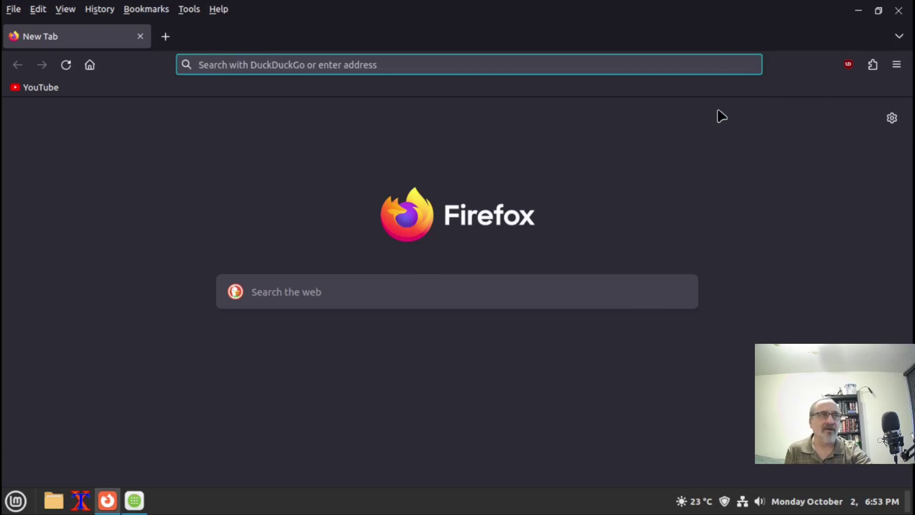
left_click(848, 72)
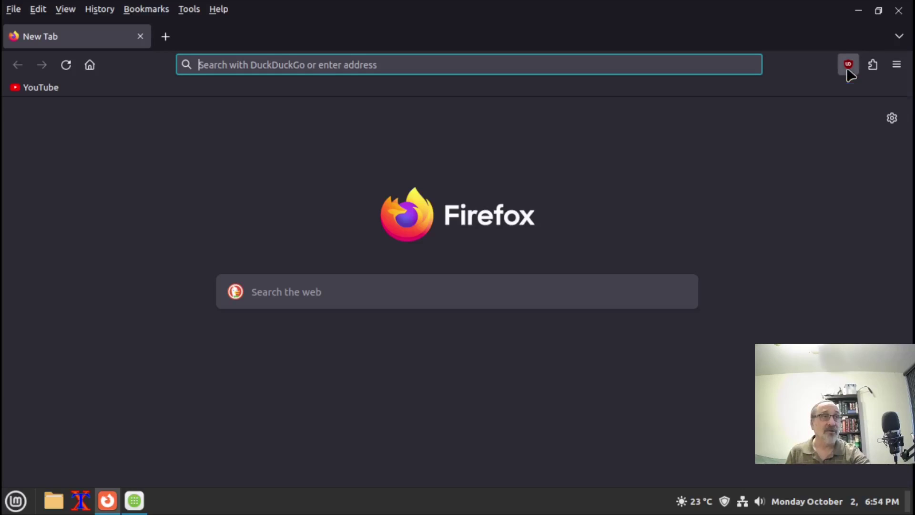
left_click(777, 127)
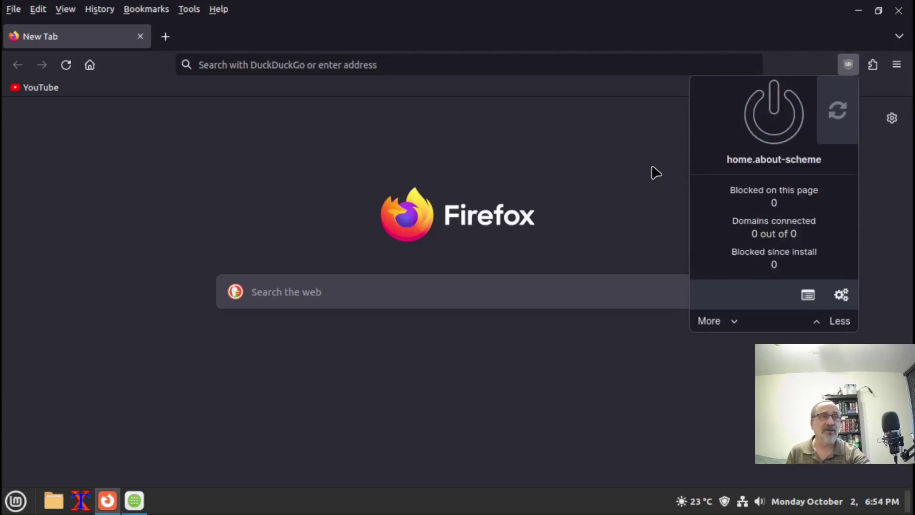
left_click(664, 149)
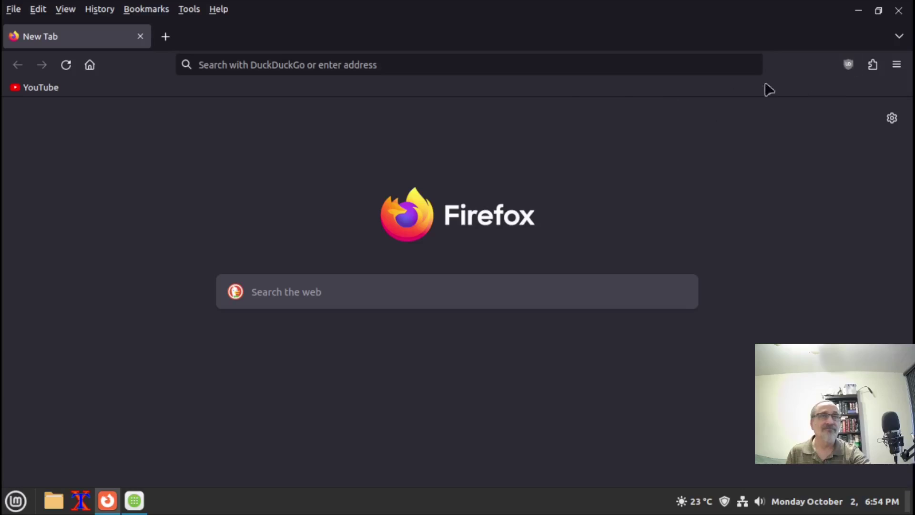
Open the YouTube bookmark, confirm uBlock Origin is blocking requests, then close Firefox ESR
left_click(38, 88)
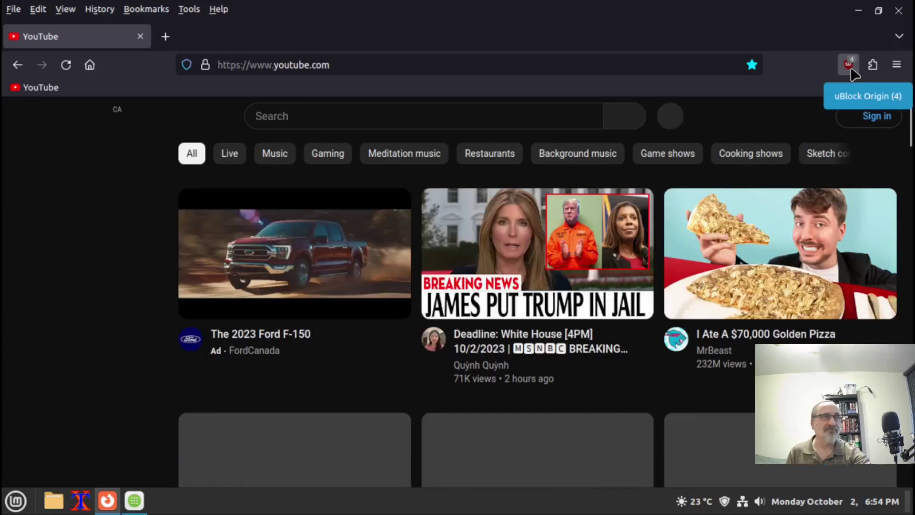
left_click(848, 65)
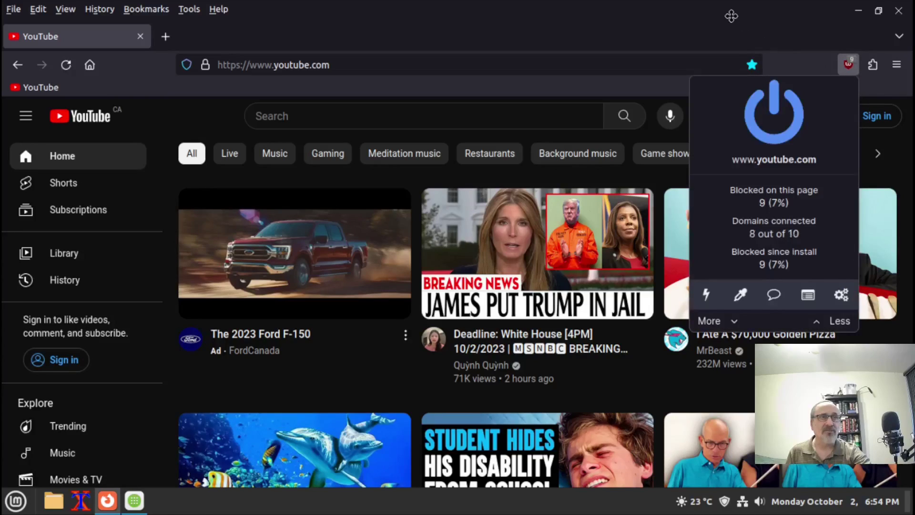
left_click(734, 22)
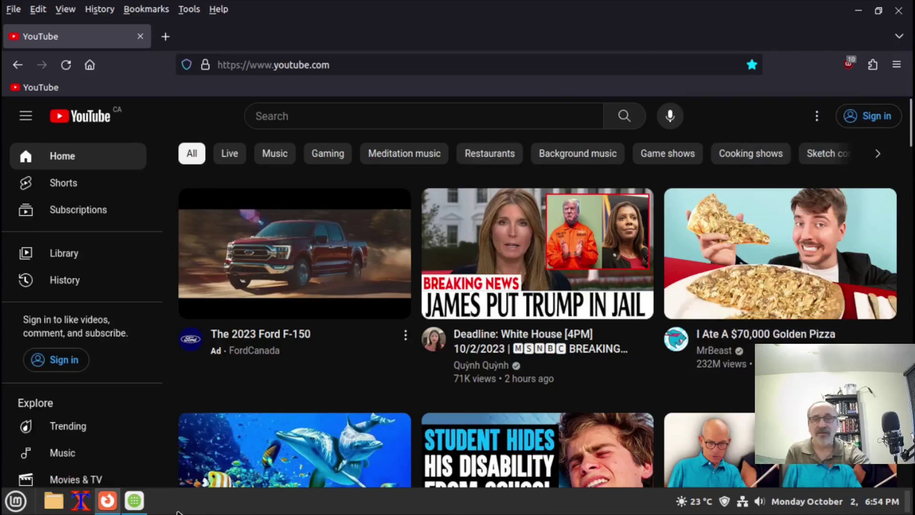
left_click(900, 11)
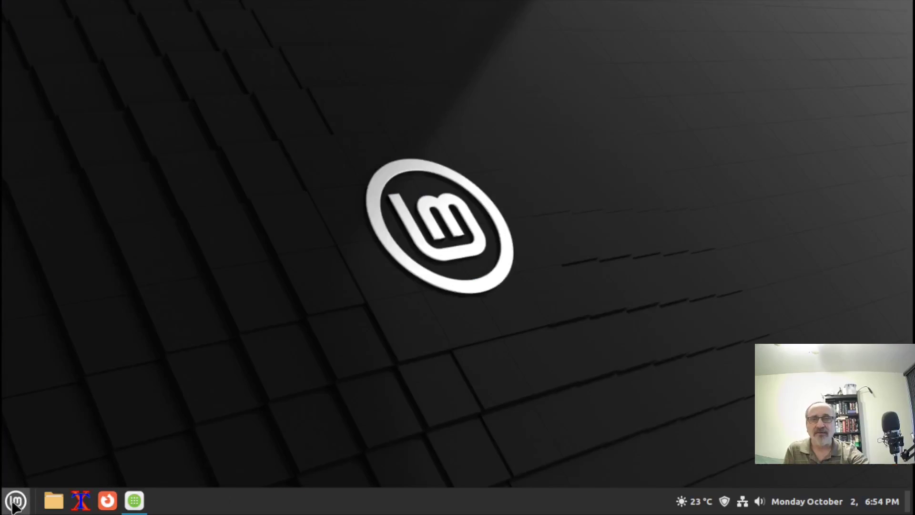
Launch LibreWolf and confirm its bundled uBlock Origin shows 0 requests blocked
left_click(6, 507)
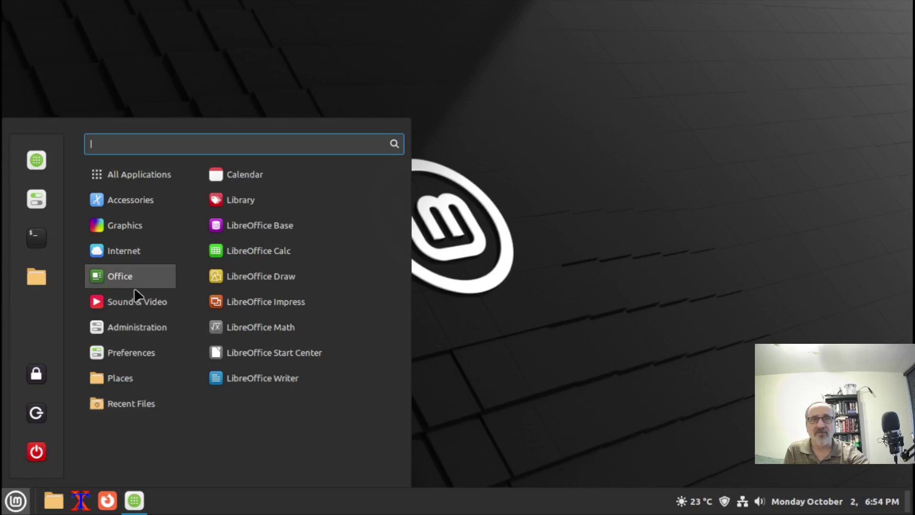
mouse_move(123, 310)
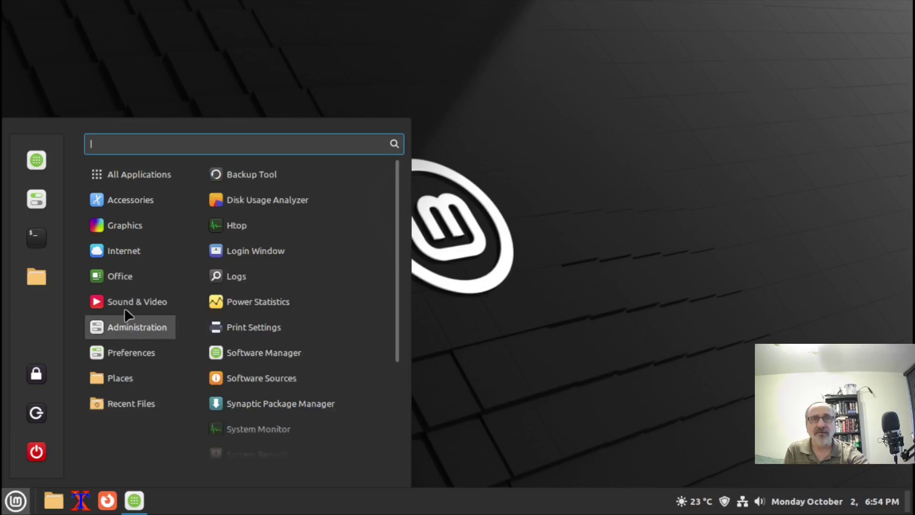
mouse_move(124, 259)
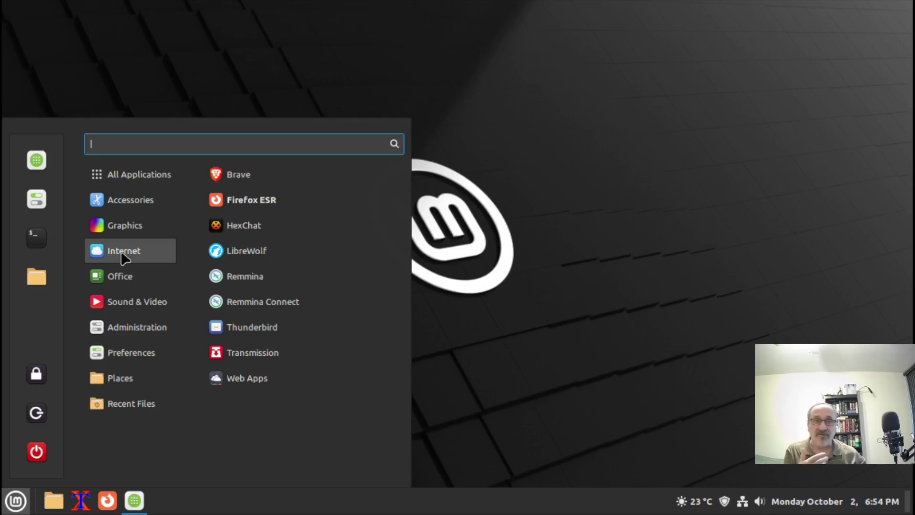
left_click(285, 256)
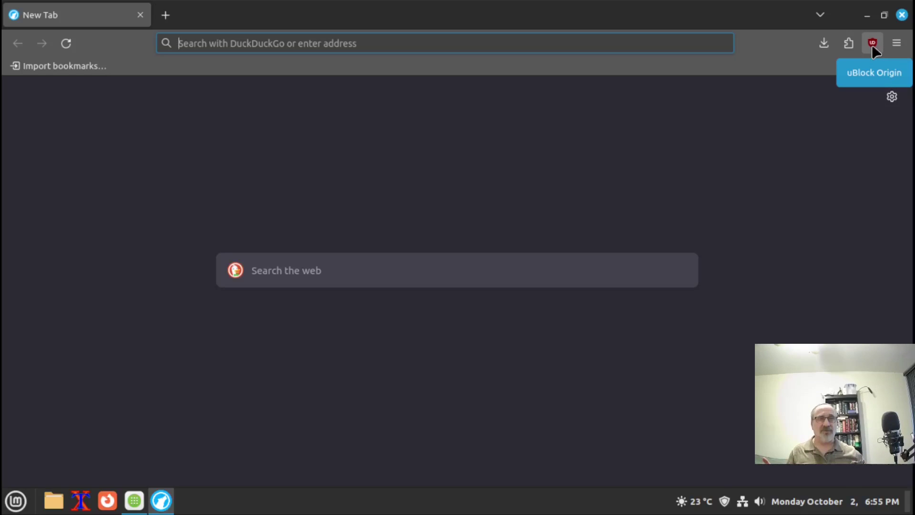
left_click(872, 44)
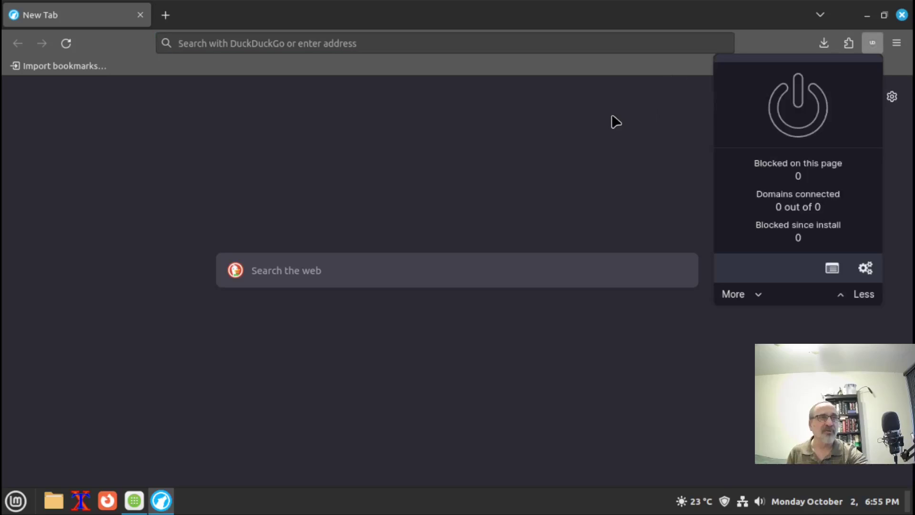
left_click(658, 105)
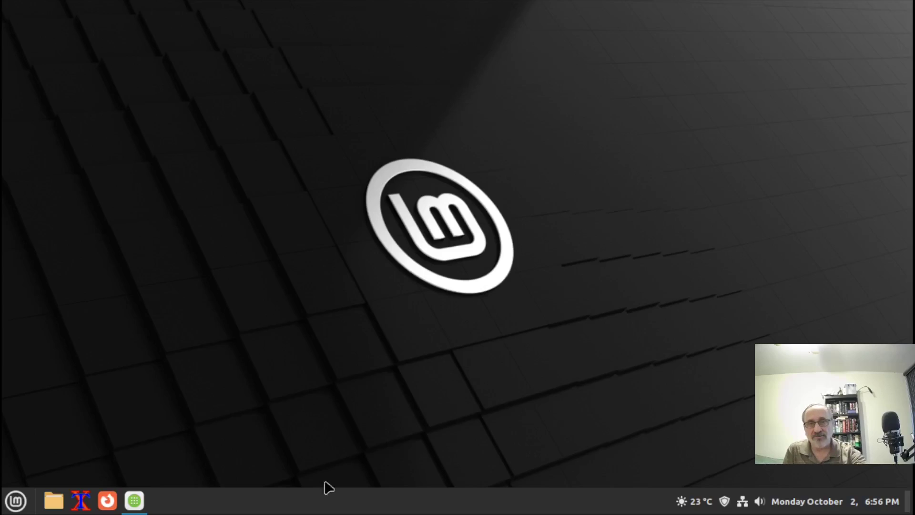
Search 'librew', confirm the Flathub LibreWolf is installed, and close Software Manager
mouse_move(134, 497)
left_click(170, 471)
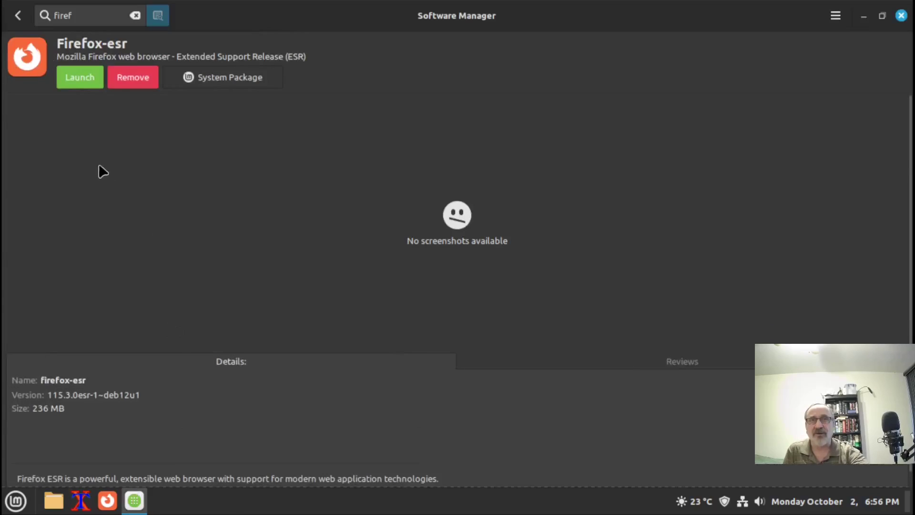
left_click(19, 17)
left_click(134, 16)
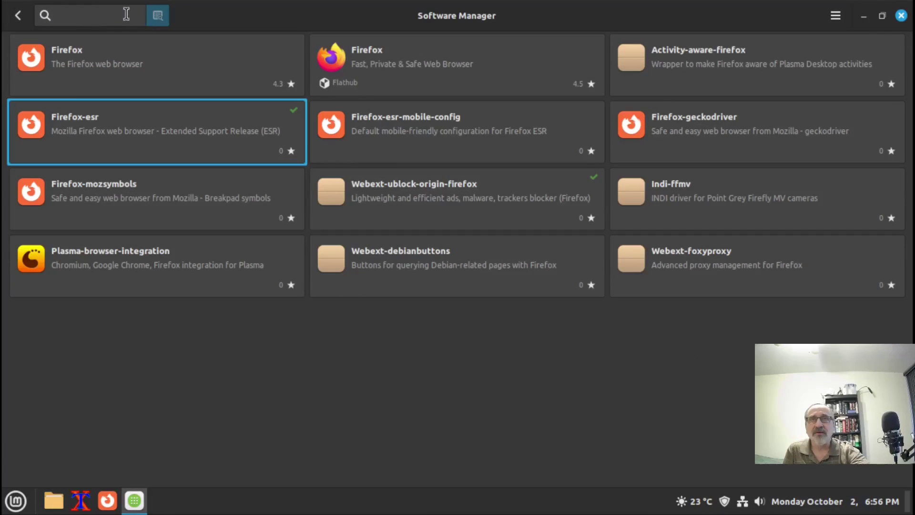
type("librew")
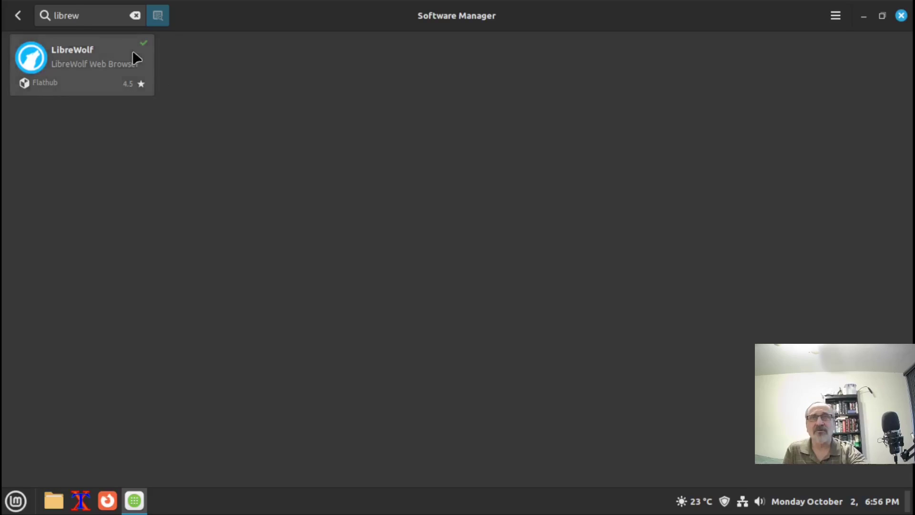
left_click(900, 16)
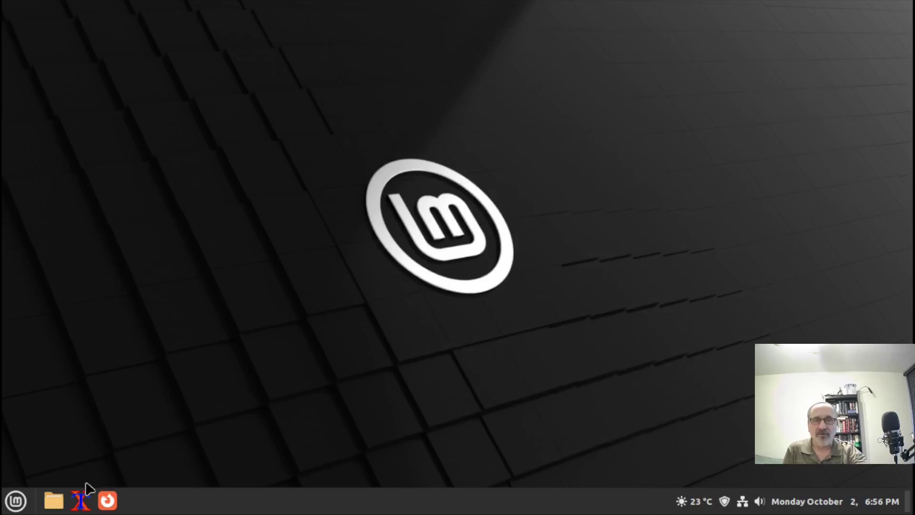
left_click(81, 501)
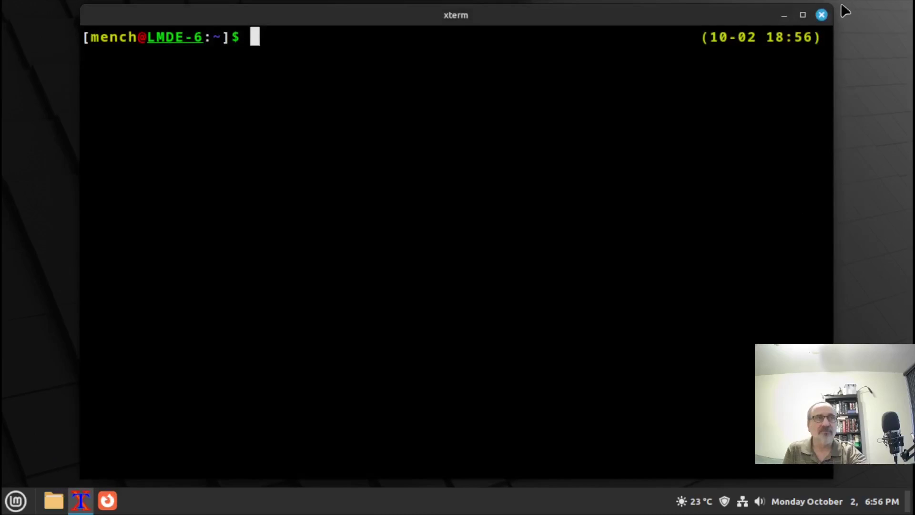
left_click(802, 15)
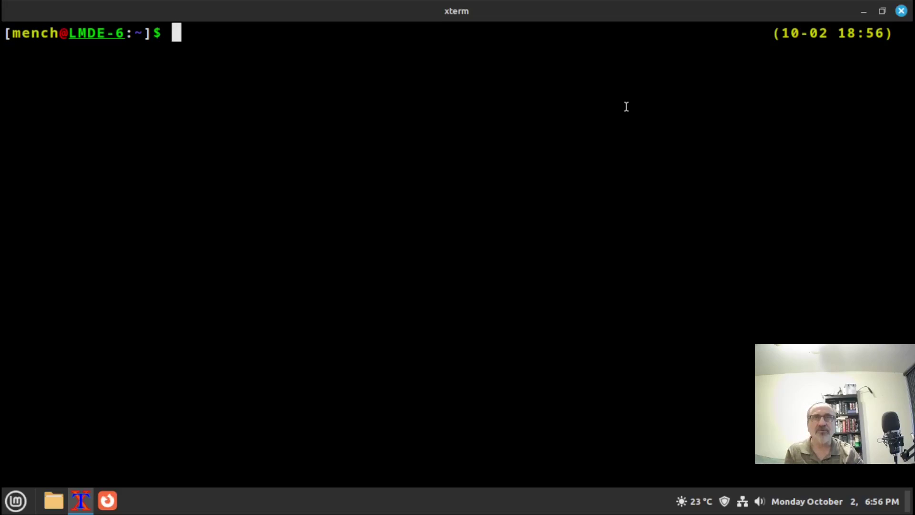
type("su")
key("Return")
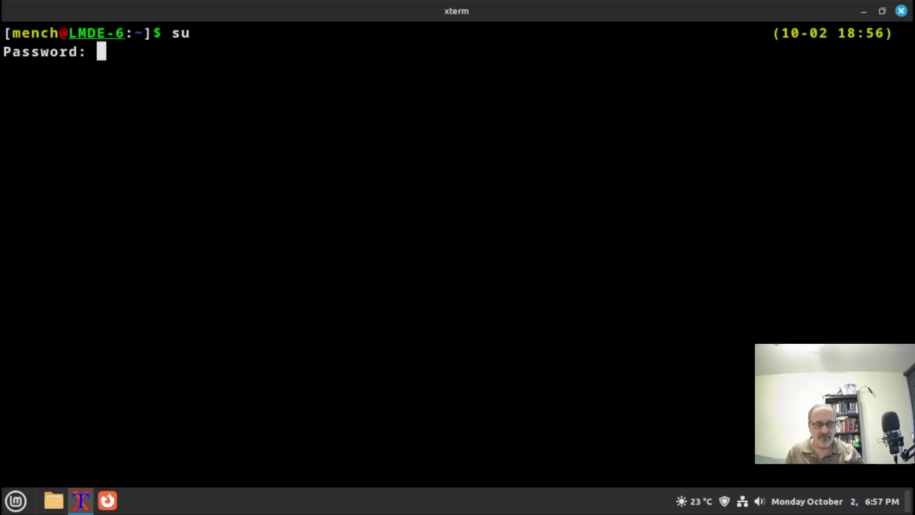
key("Return")
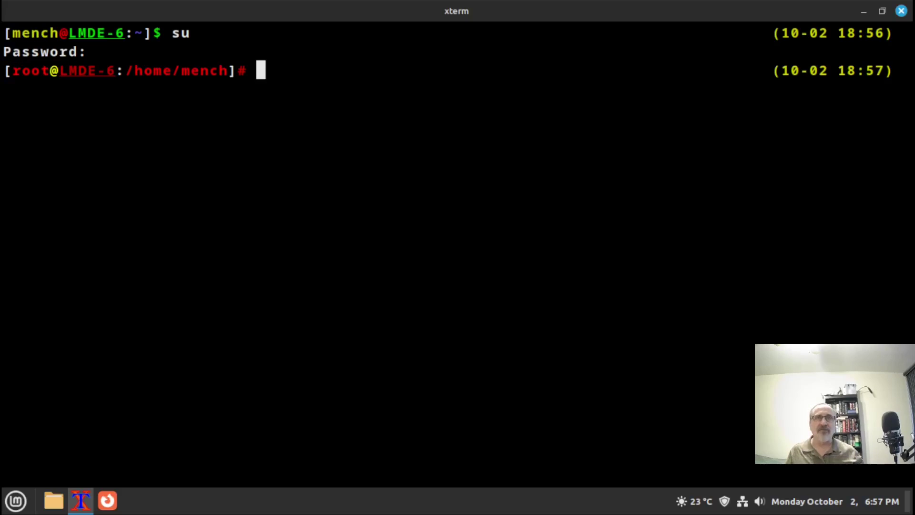
left_click(901, 11)
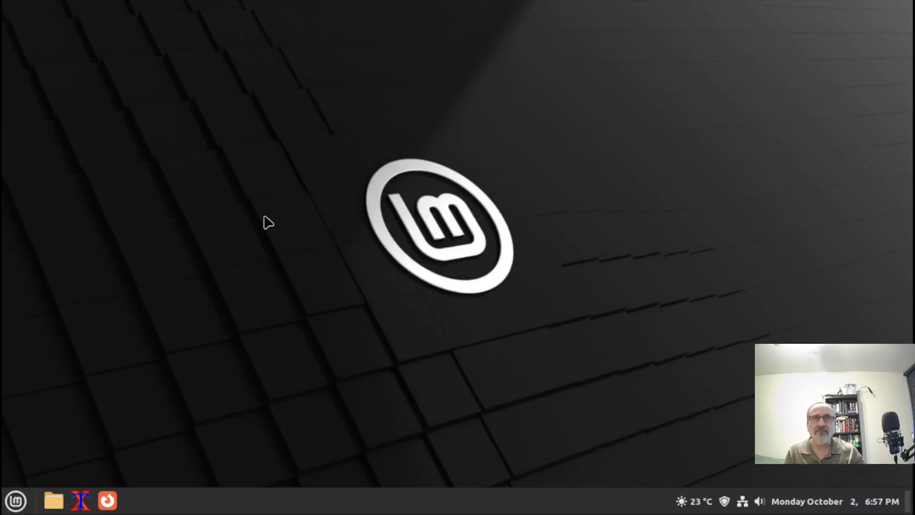
key("ctrl+alt+t")
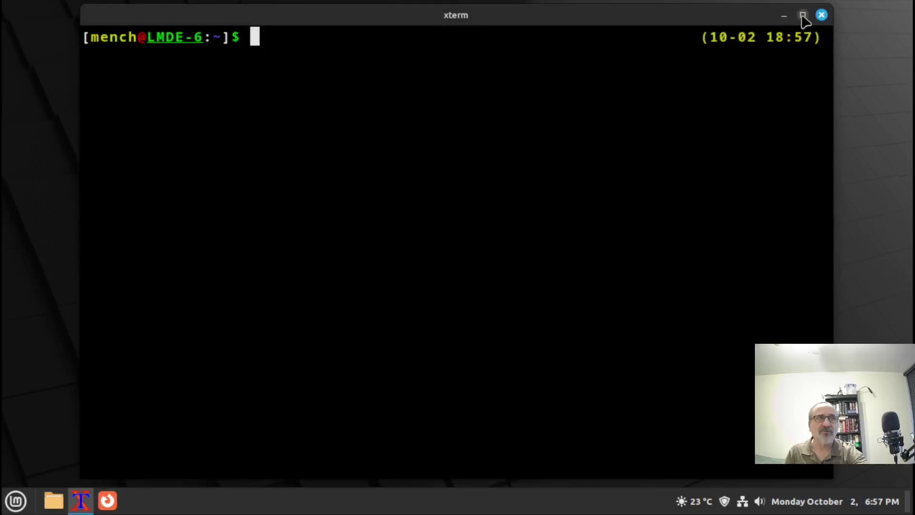
left_click(802, 15)
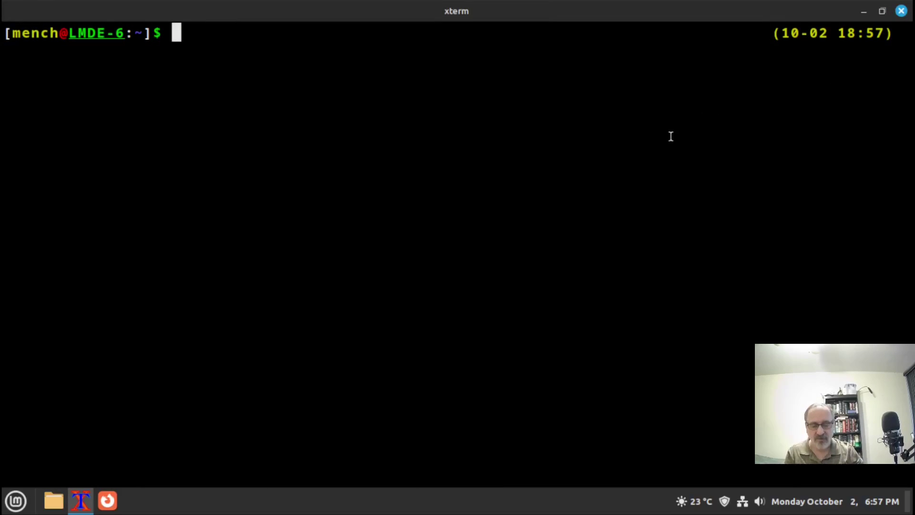
type("sudo apt")
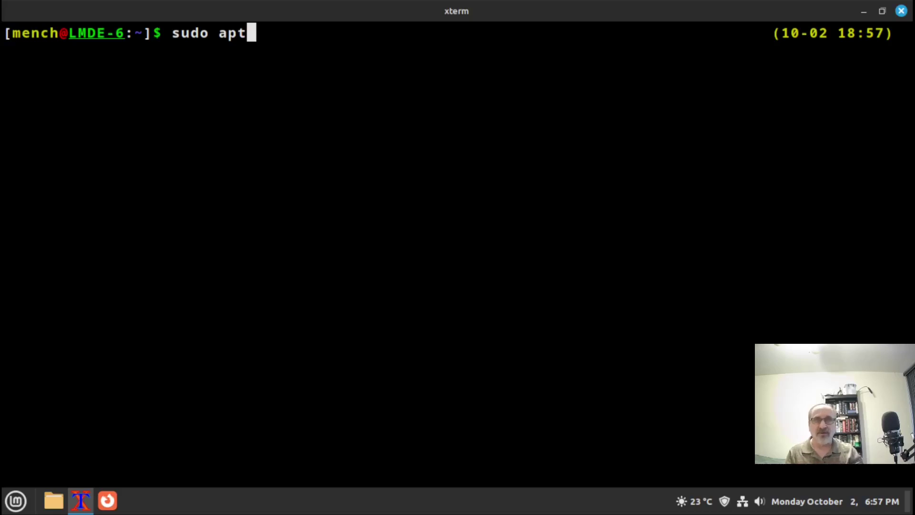
type("update")
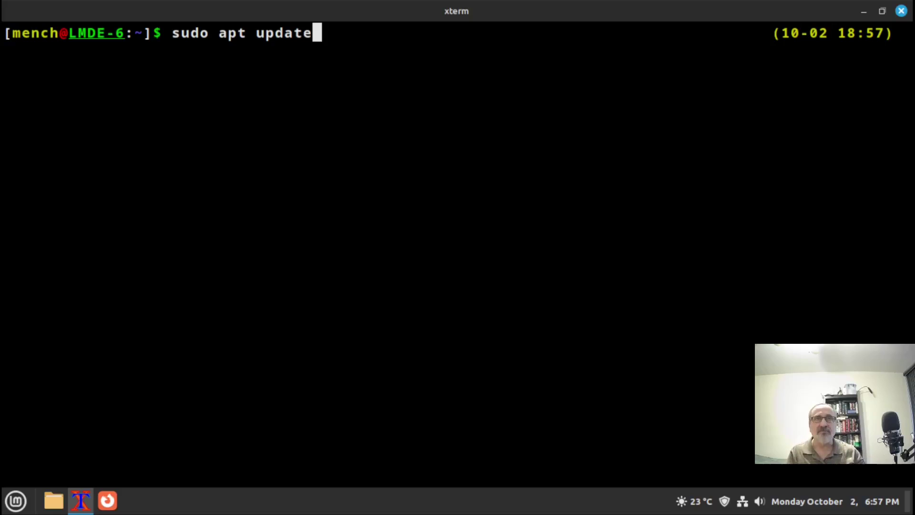
key("Return")
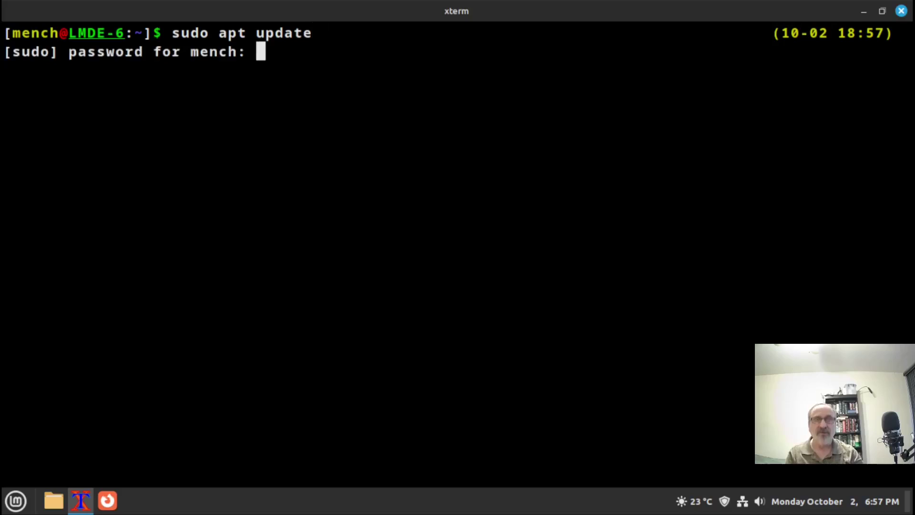
type("**")
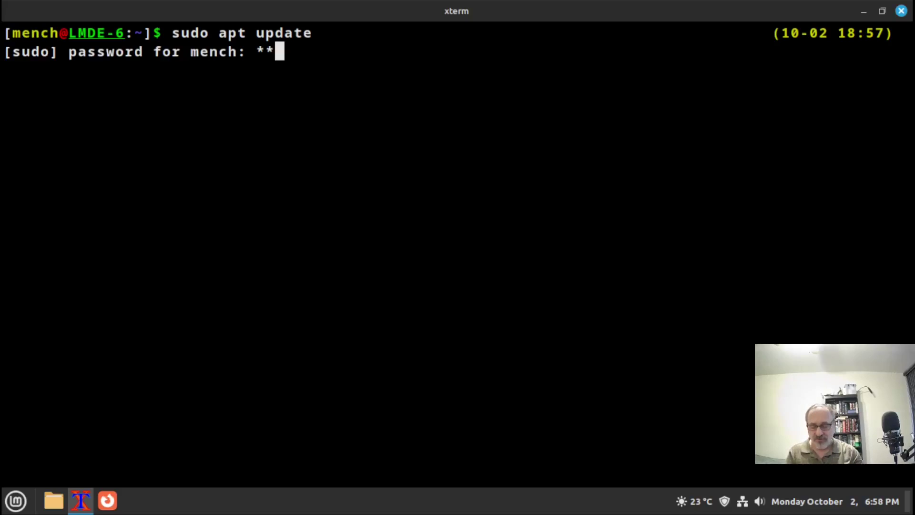
left_click(900, 11)
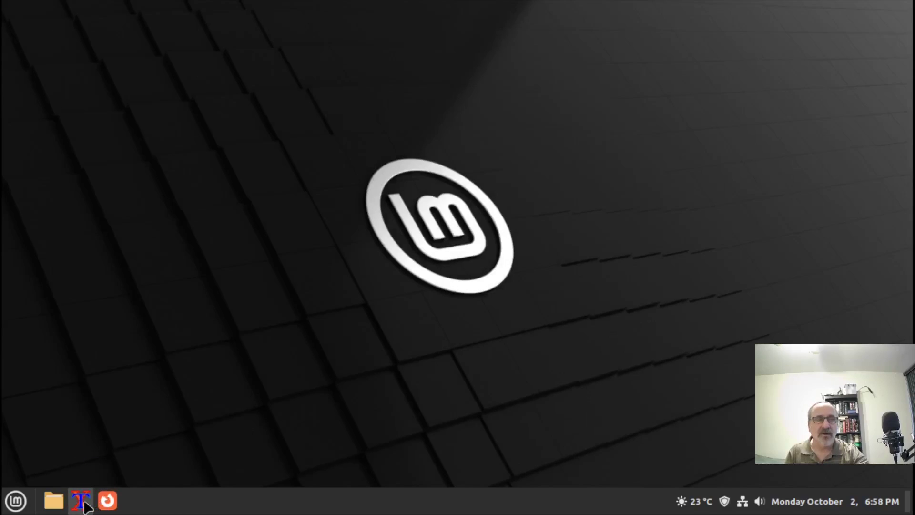
Open a maximized terminal, change to /etc and list its contents
left_click(81, 500)
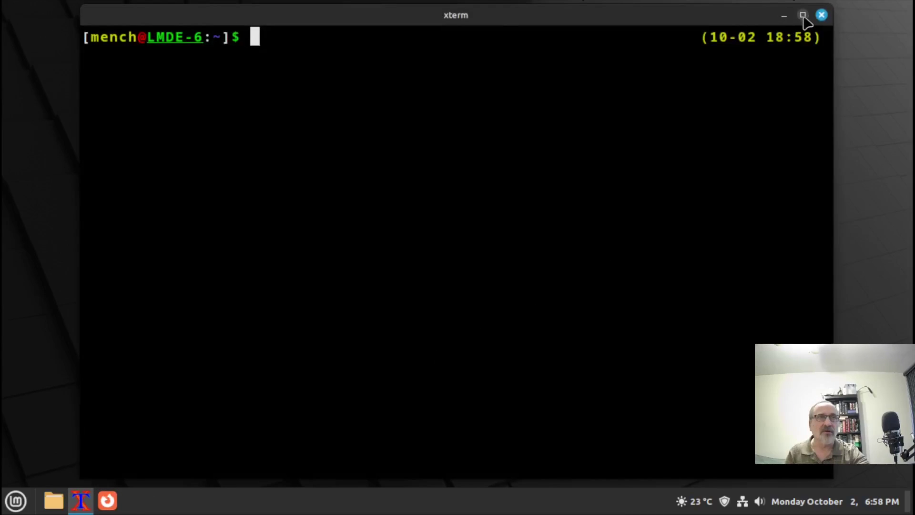
left_click(802, 15)
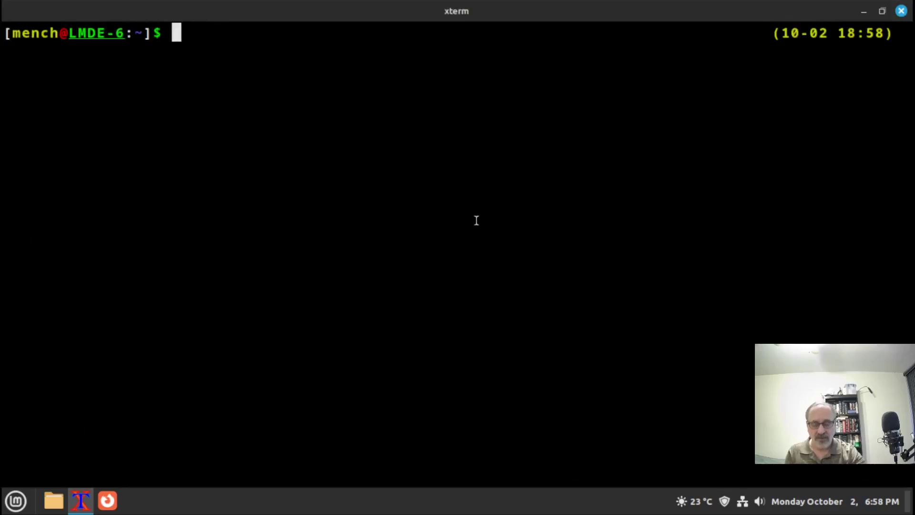
type("cd ")
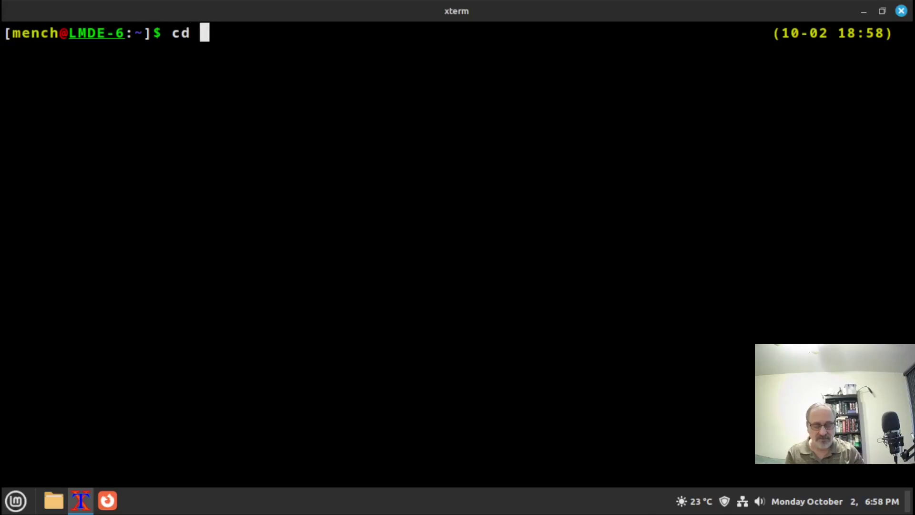
type("/etc/")
key("Return")
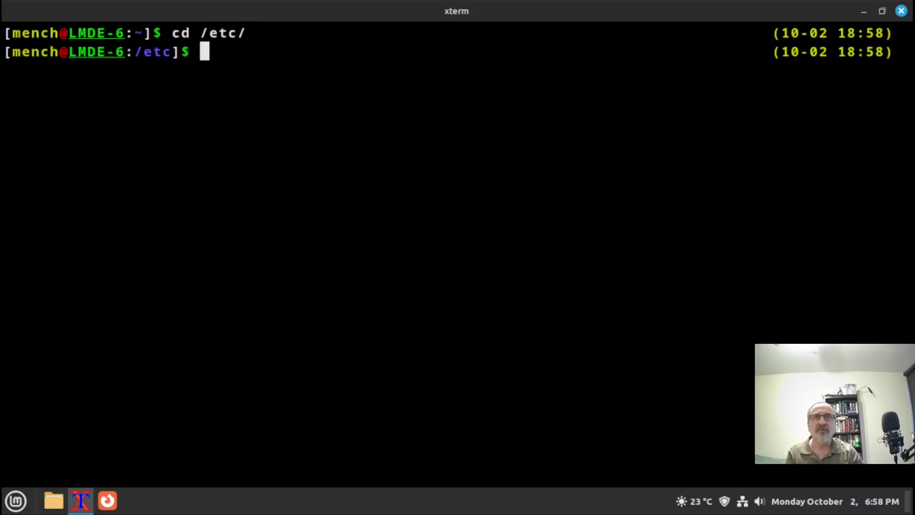
type("ls")
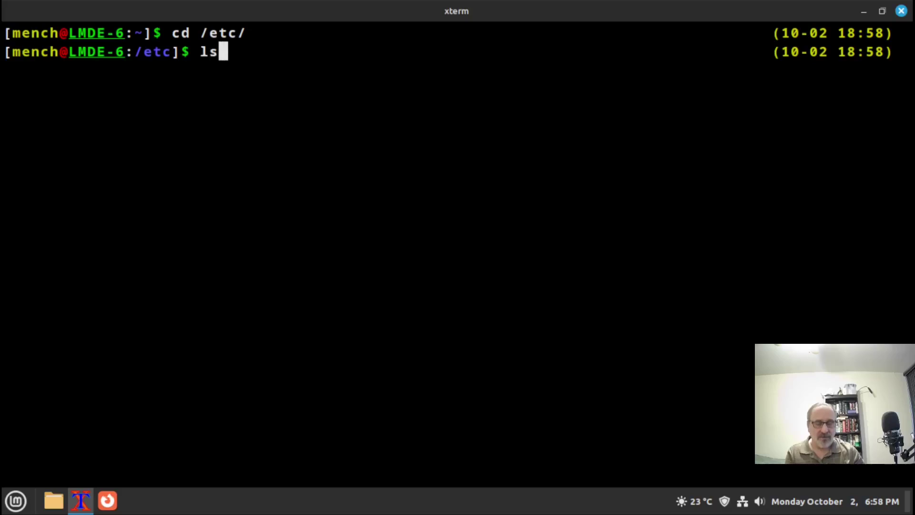
key("Return")
Enter /etc/sudoers.d and list its files, locating 0pwfeedback
type("cd sud")
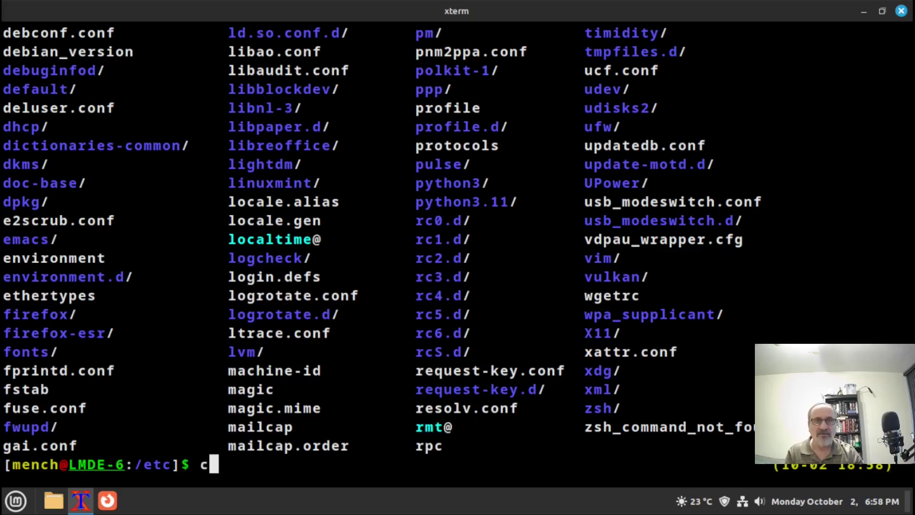
type("o")
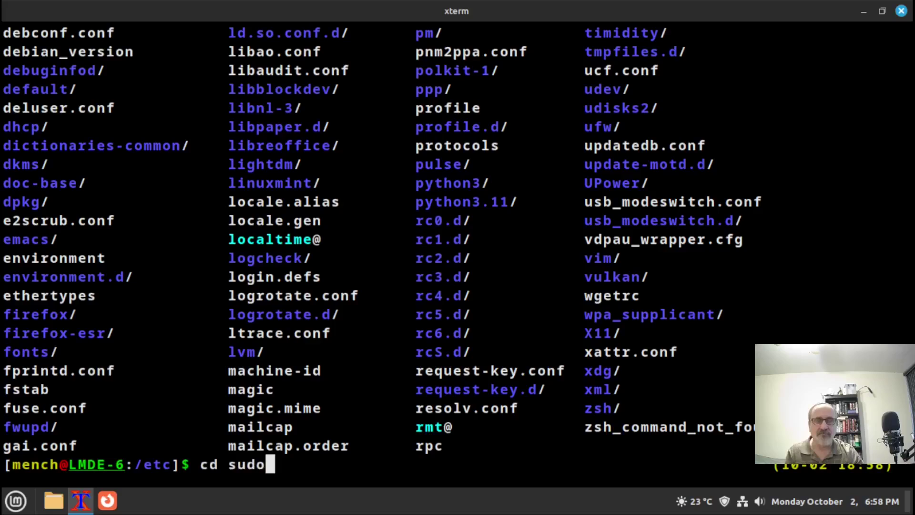
key("Tab")
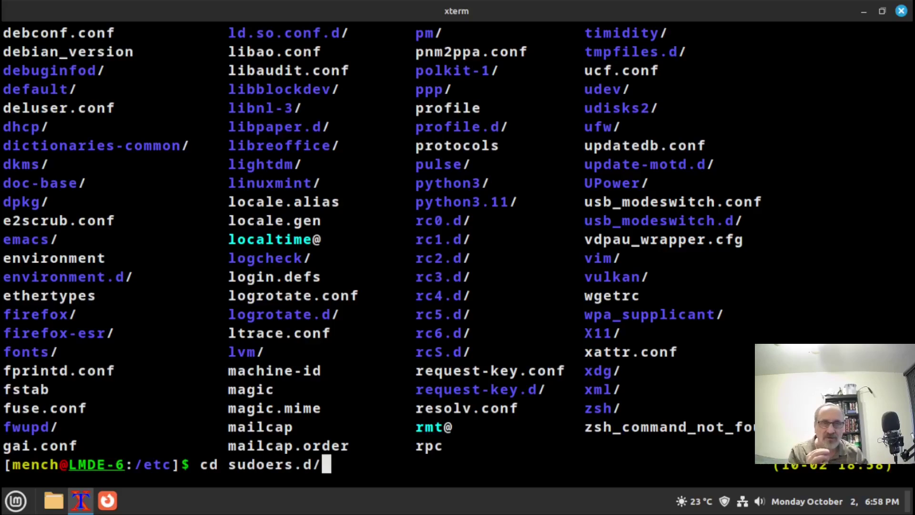
key("BackSpace")
key("Return")
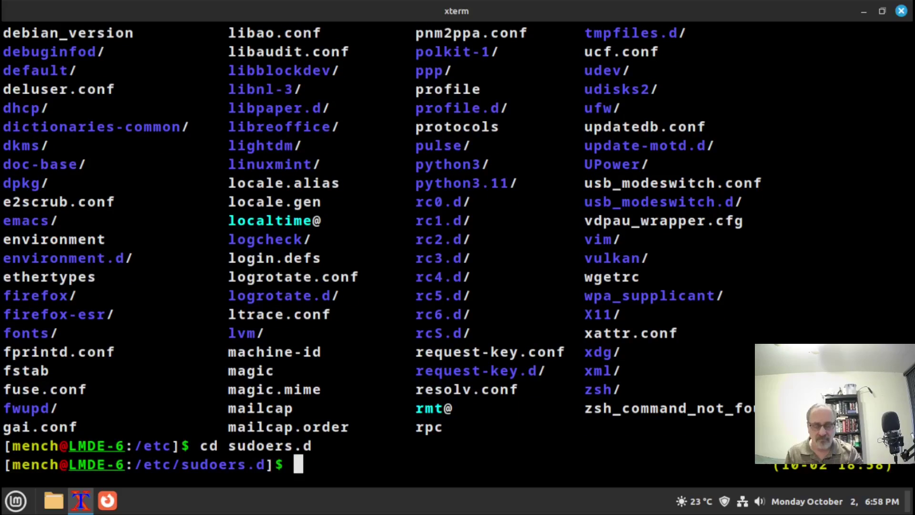
type("ls")
key("Return")
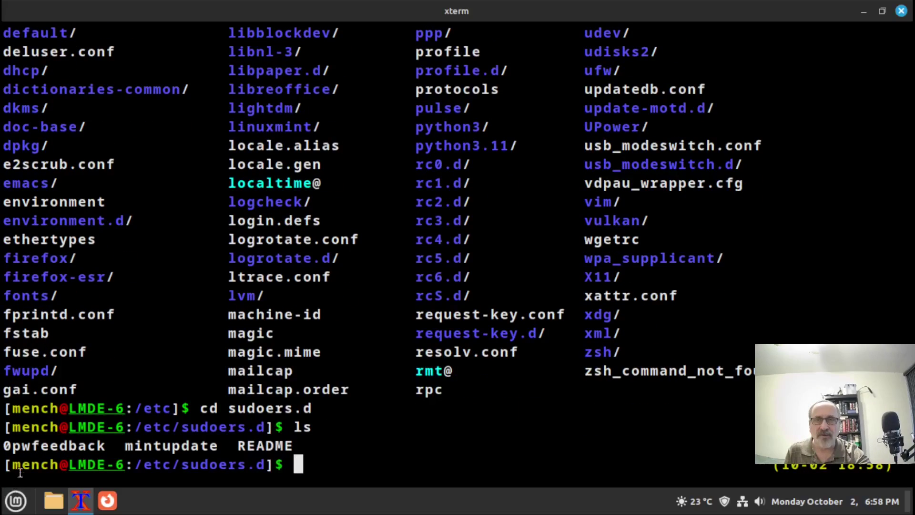
left_click_drag(108, 445, 3, 447)
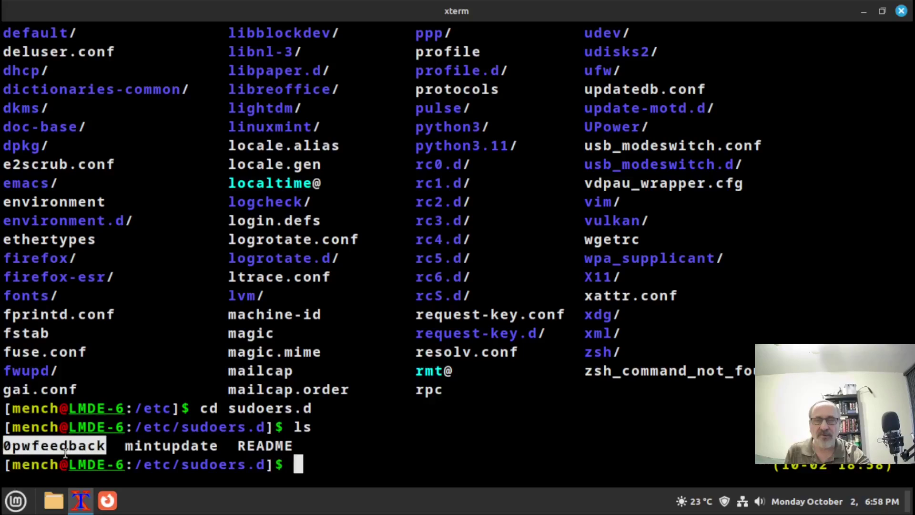
left_click(327, 468)
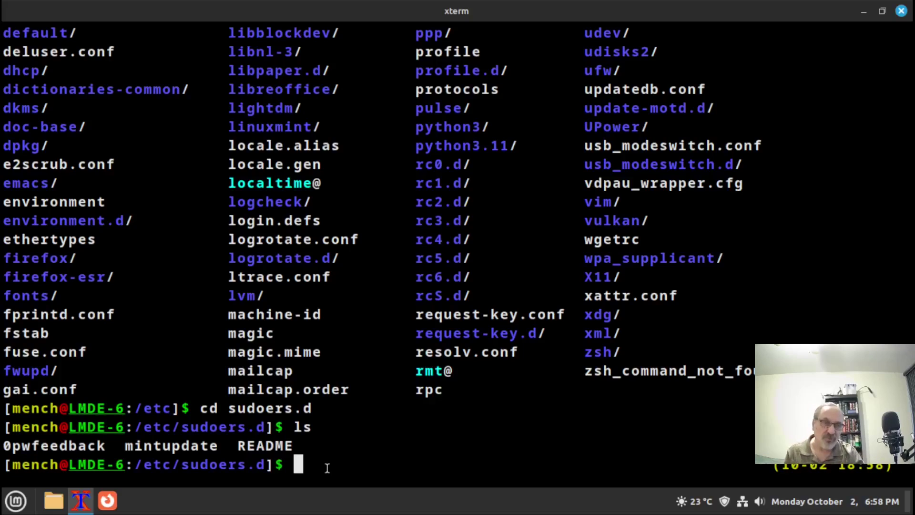
Open 0pwfeedback with sudo vim, entering the sudo password
type("sudo ")
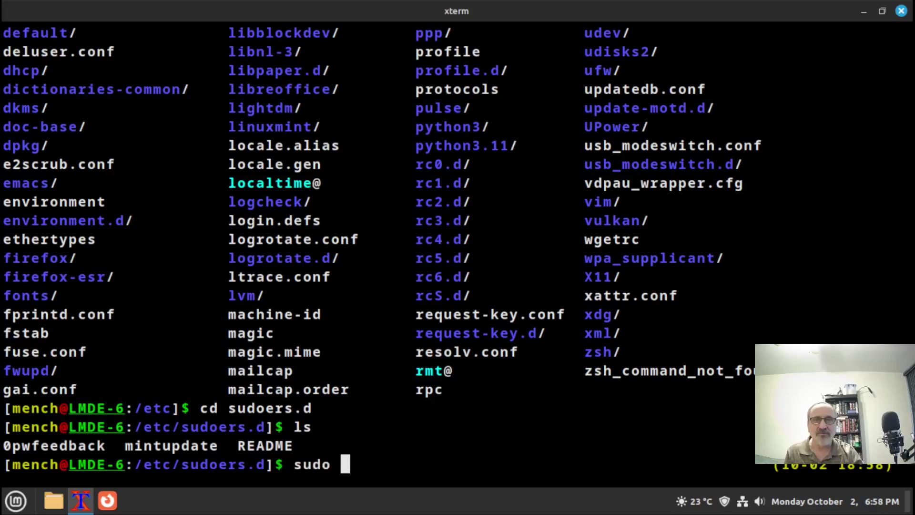
type("vim ")
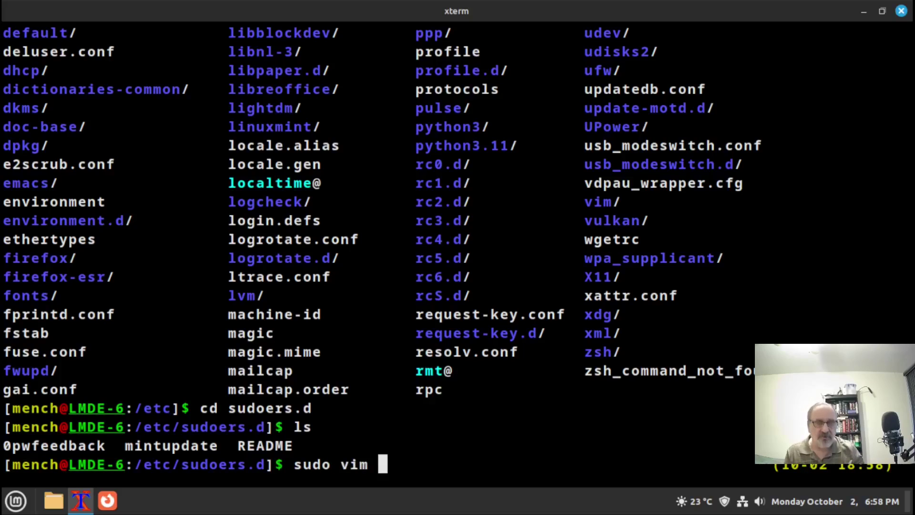
type("0pwf")
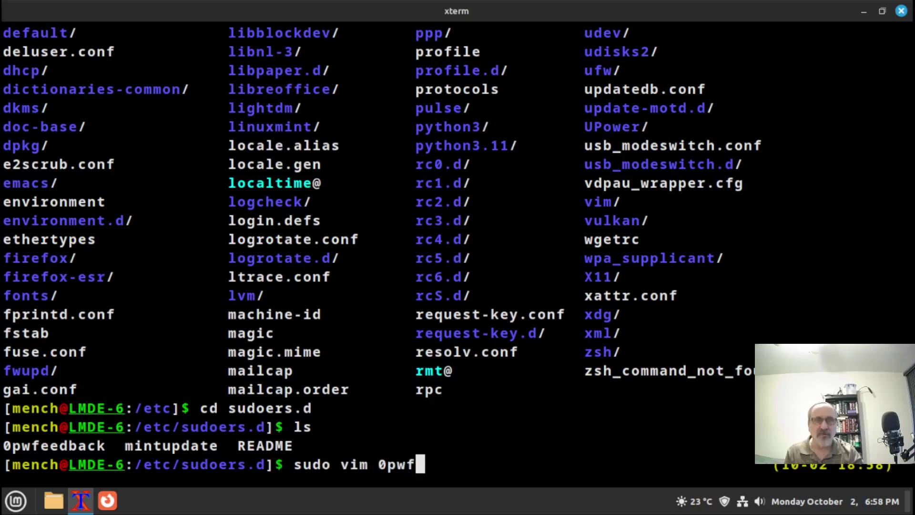
key("Tab")
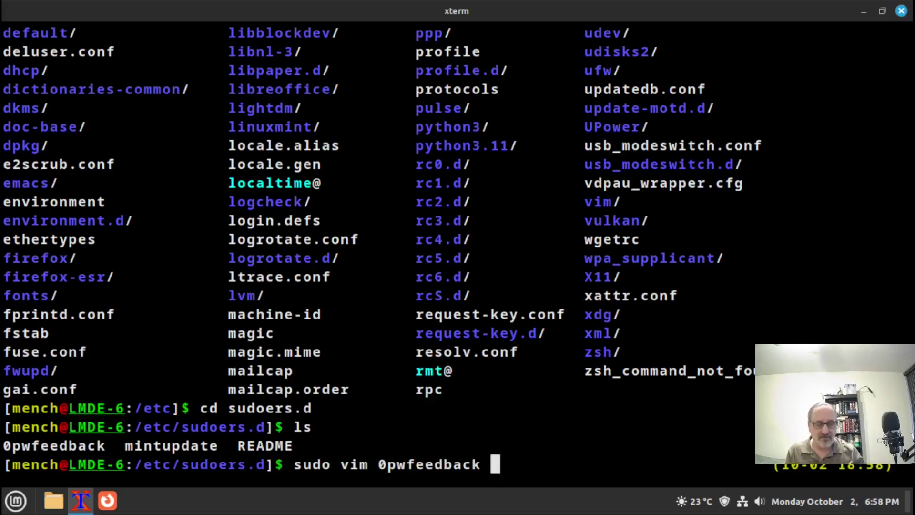
key("Return")
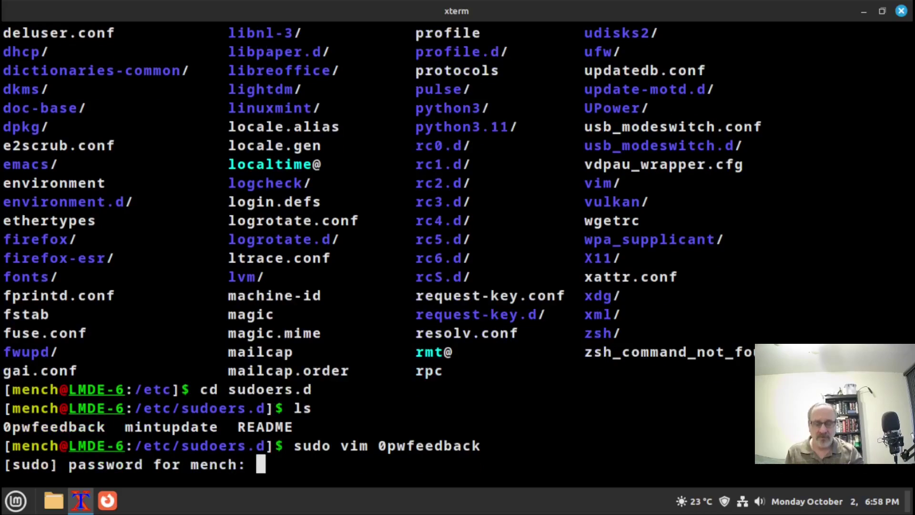
type("**")
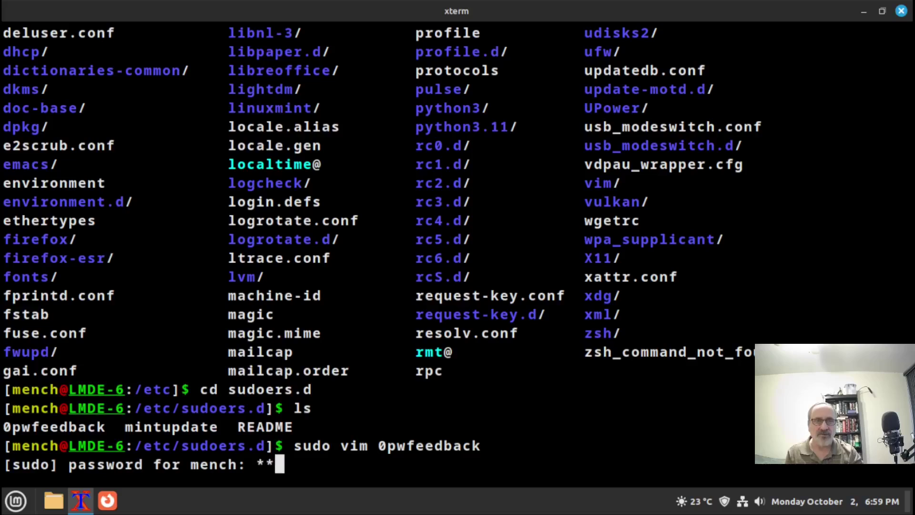
key("Return")
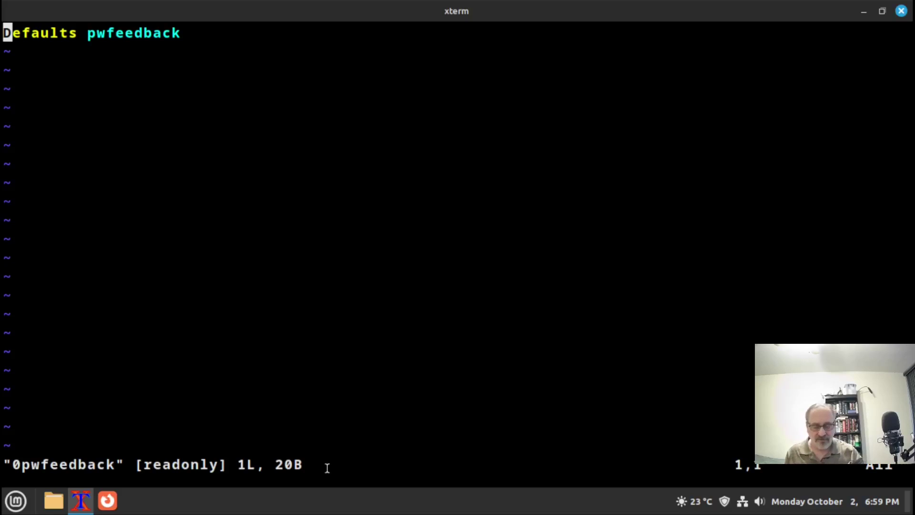
Comment out the line so it reads '#Defaults pwfeedback'
key("i")
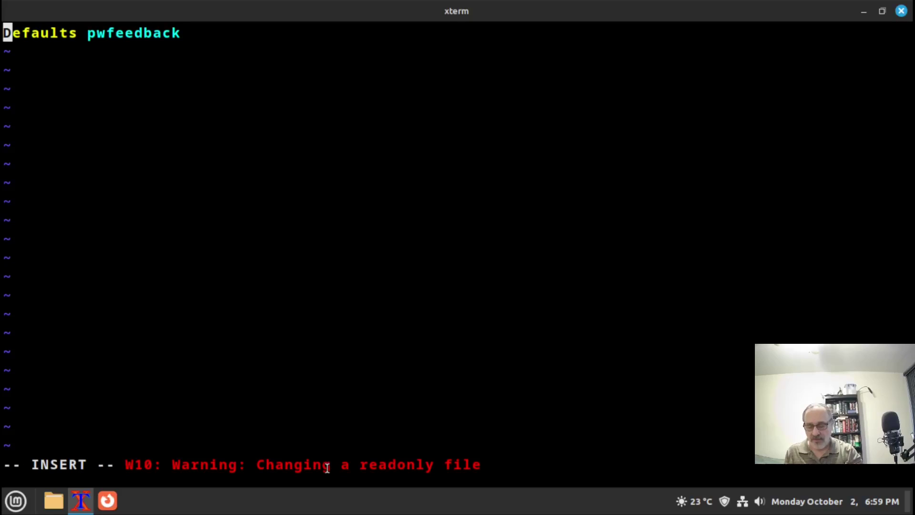
type("#")
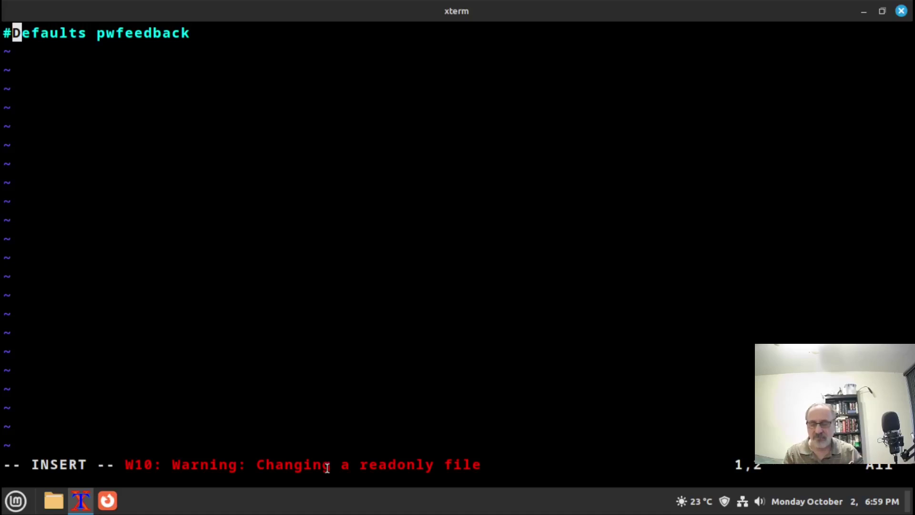
key("Escape")
Add '#' comment lines below it and force-save with :wq!
key("shift+a")
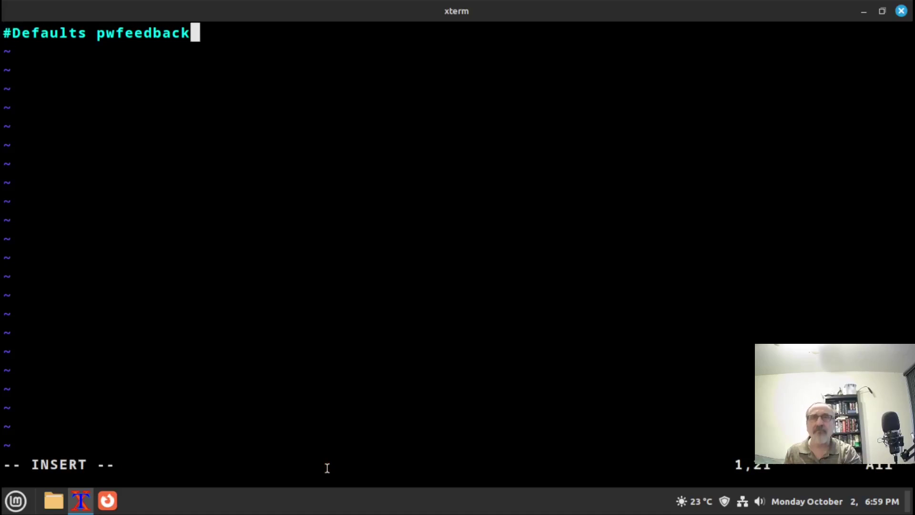
key("Return")
key("Return")
key("Return")
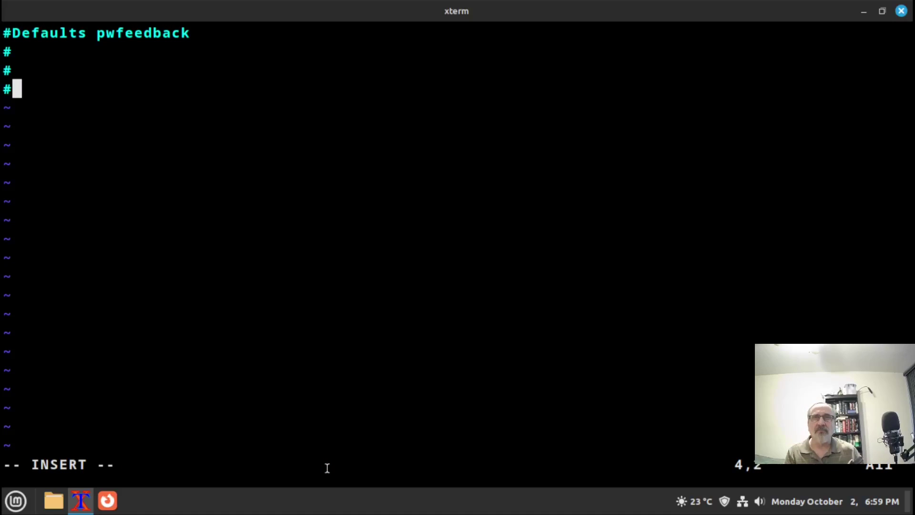
key("Escape")
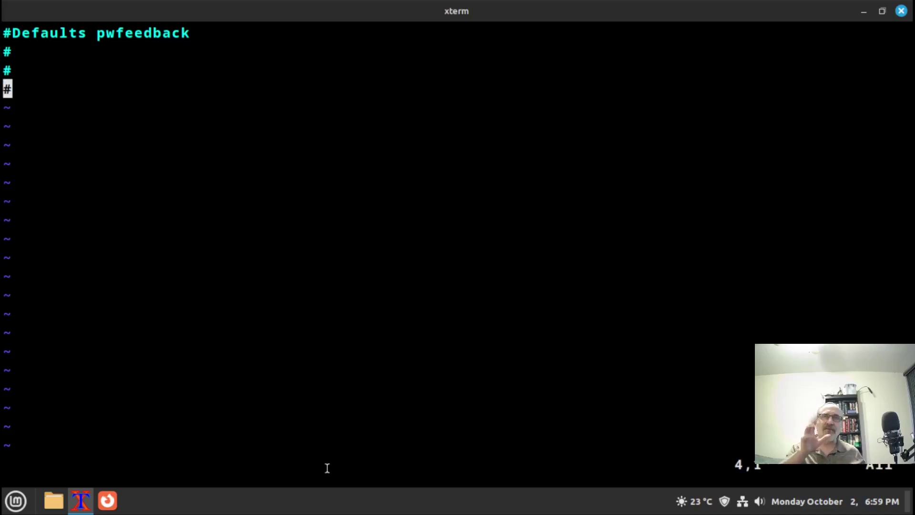
type(":")
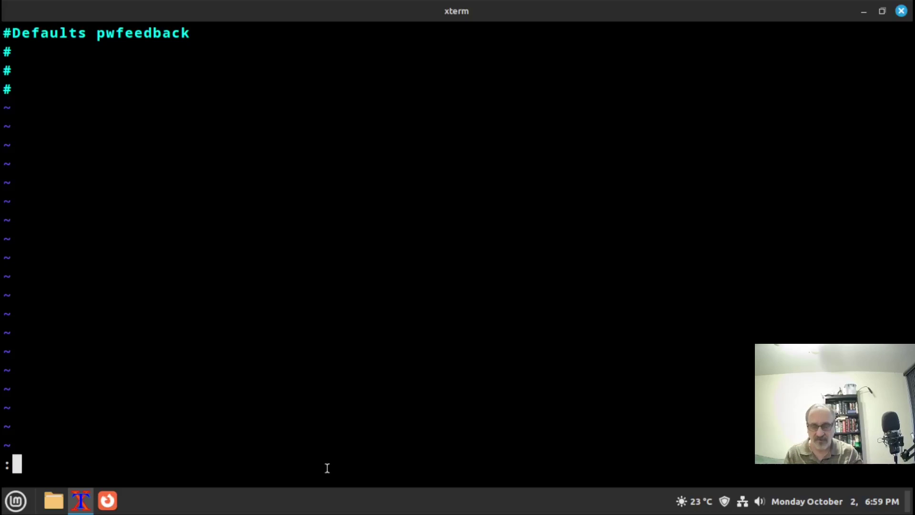
type("wq!")
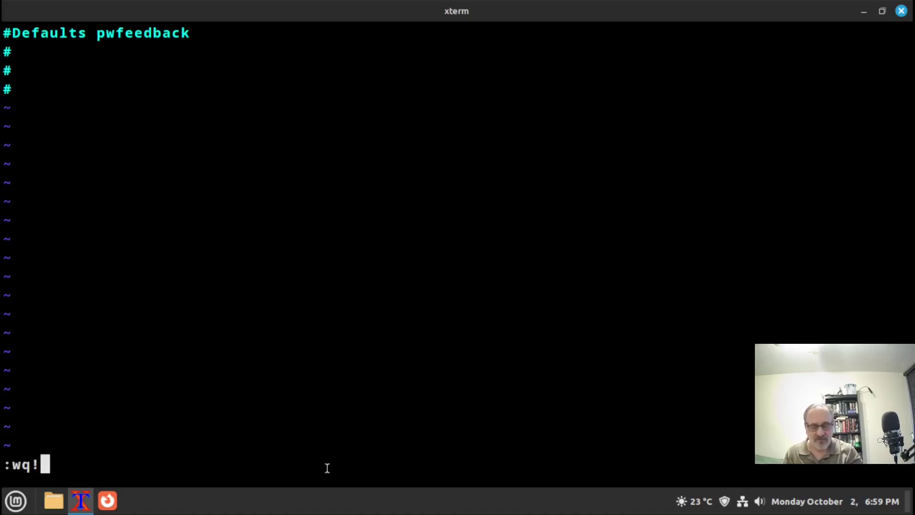
key("Return")
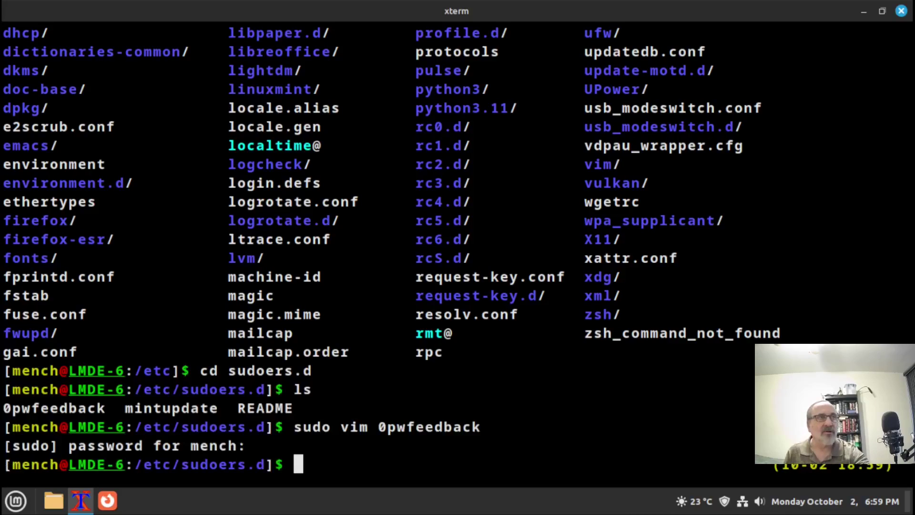
Replace the old xterm with a fresh terminal launched from the taskbar and maximized
left_click(901, 11)
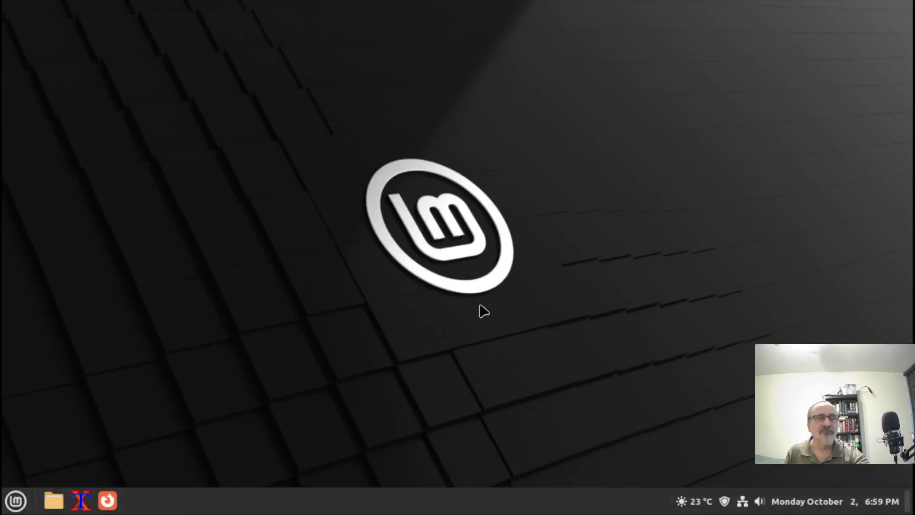
left_click(80, 500)
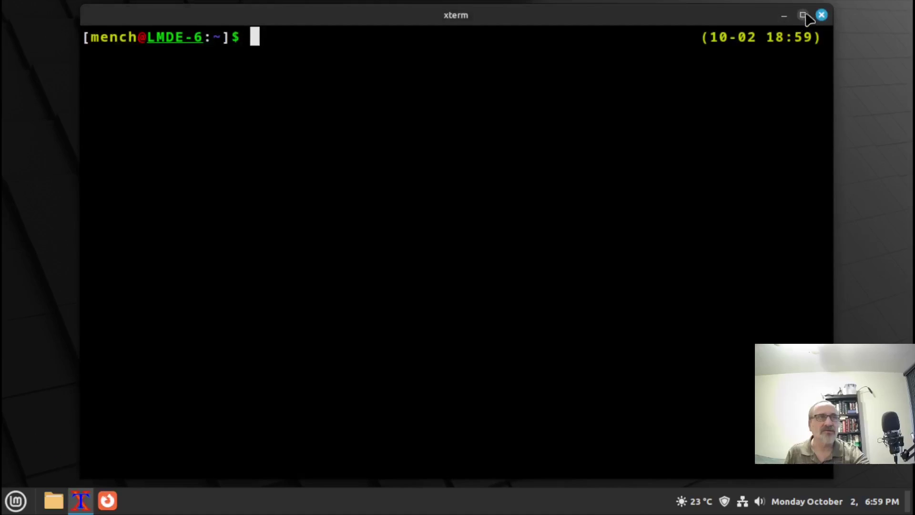
left_click(802, 15)
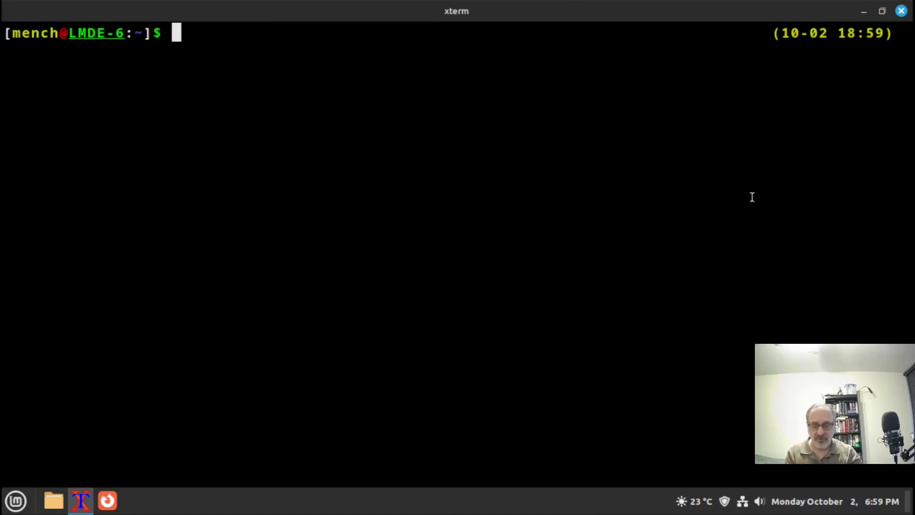
Run sudo apt update with the password, confirm all packages are up to date, then close xterm
type("sudo ")
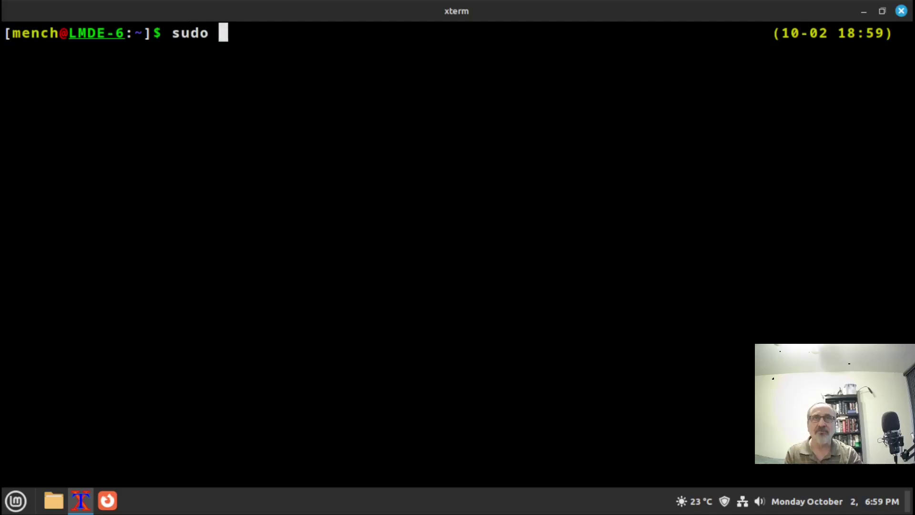
type("apt update")
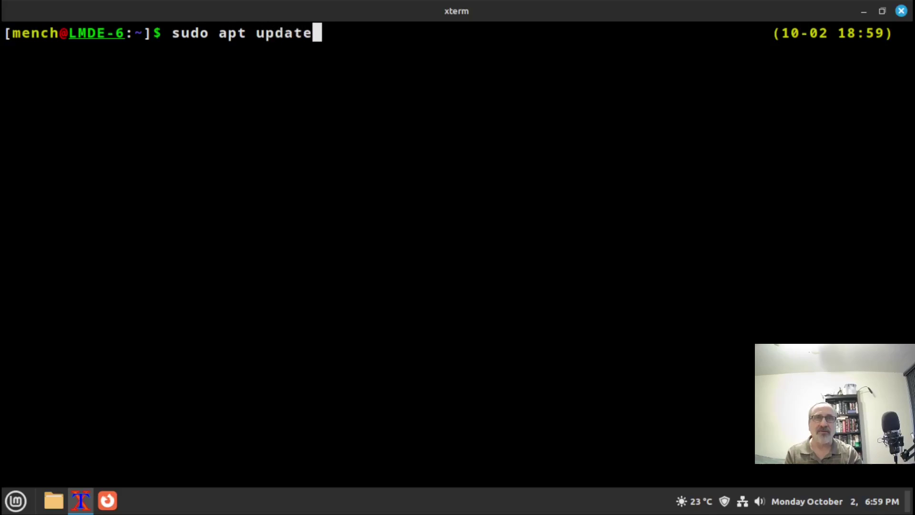
key("Return")
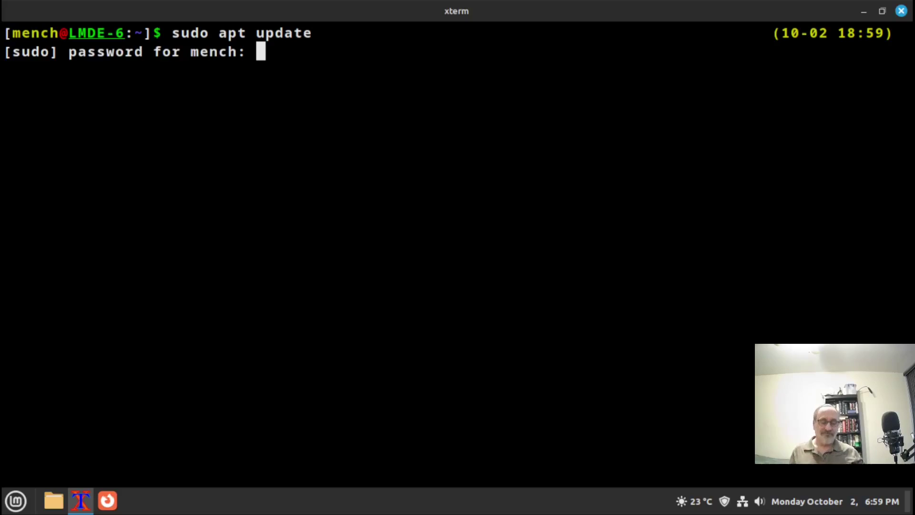
key("Return")
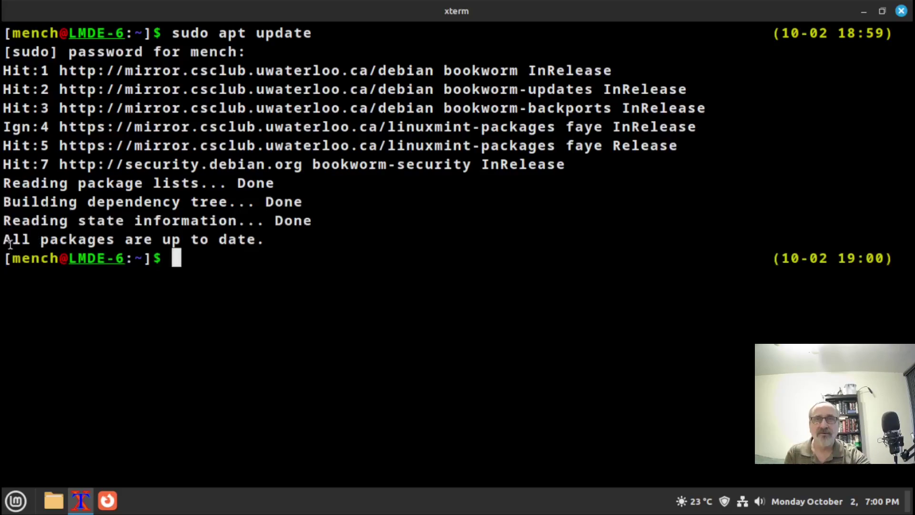
left_click_drag(5, 237, 268, 240)
left_click(317, 286)
Use Ctrl+D to switch away from the Linux Mint virtual machine to the host desktop
key("ctrl+d")
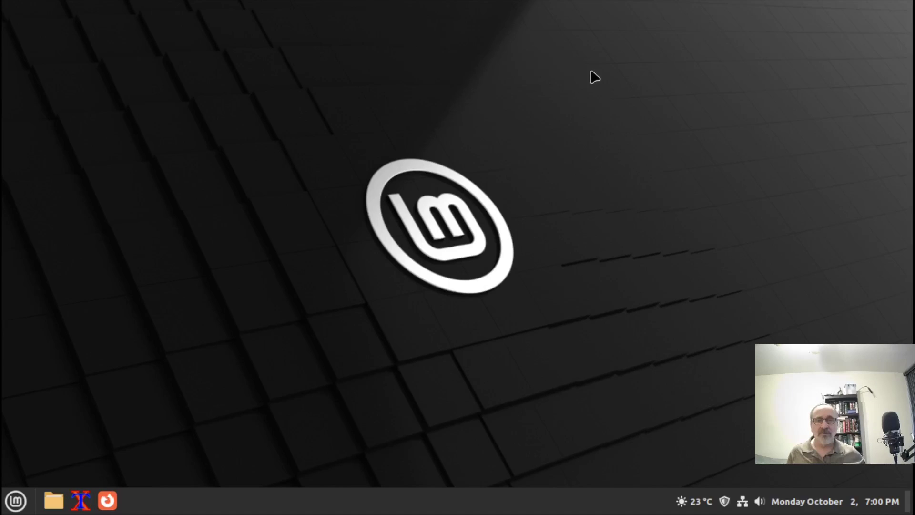